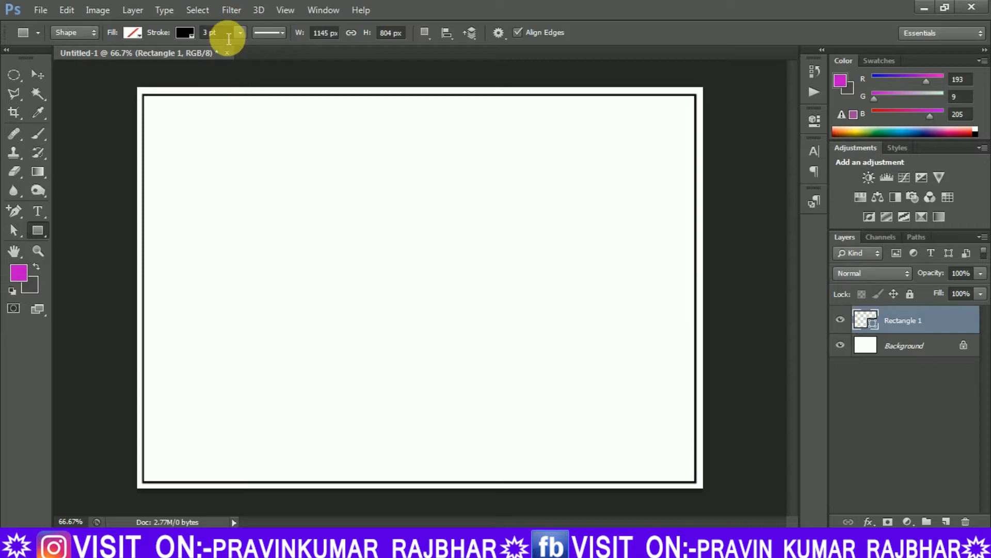
Set the border rectangle's stroke width to 4 pt
left_click_drag(228, 39, 190, 37)
type("4")
key("Return")
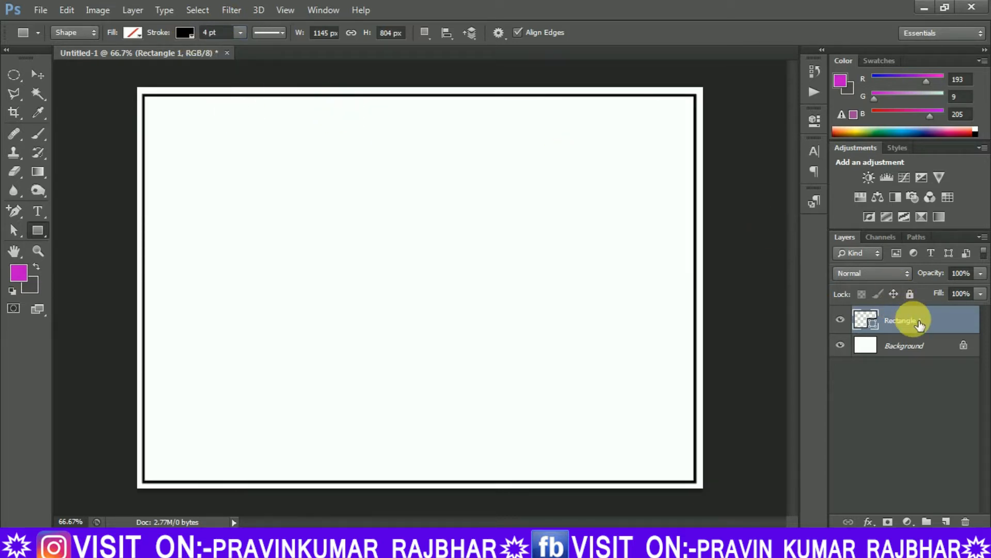
Duplicate the border rectangle and scale the copy inward about its centre to about 1093 × 768 px
left_click_drag(913, 337, 947, 521)
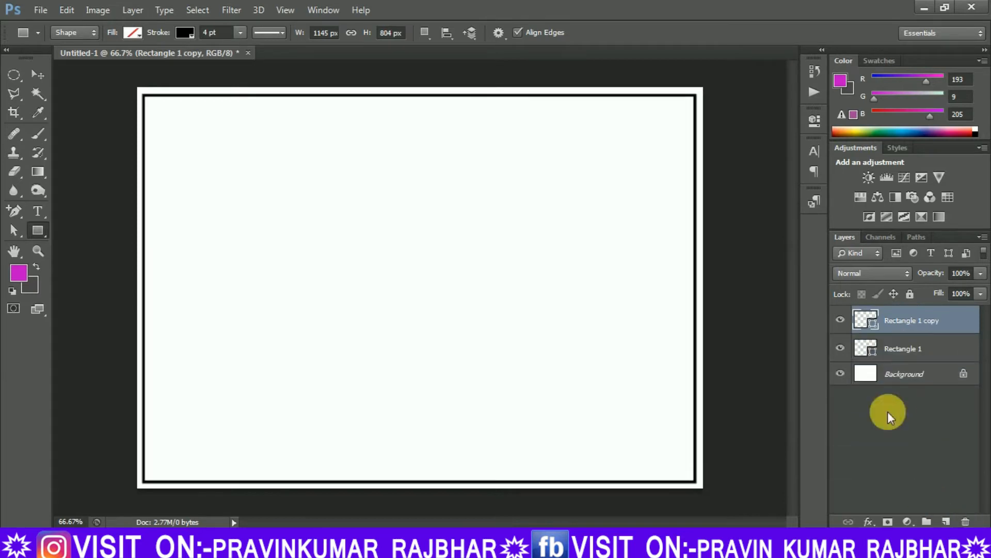
left_click(70, 14)
left_click(125, 266)
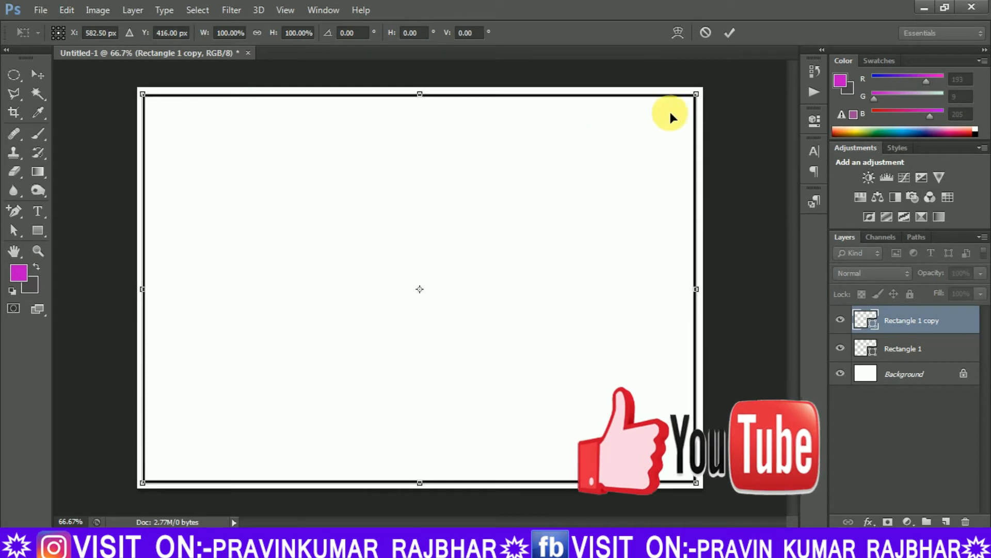
mouse_move(701, 100)
left_mouse_down()
mouse_move(692, 97)
mouse_move(693, 117)
left_mouse_up()
key("Return")
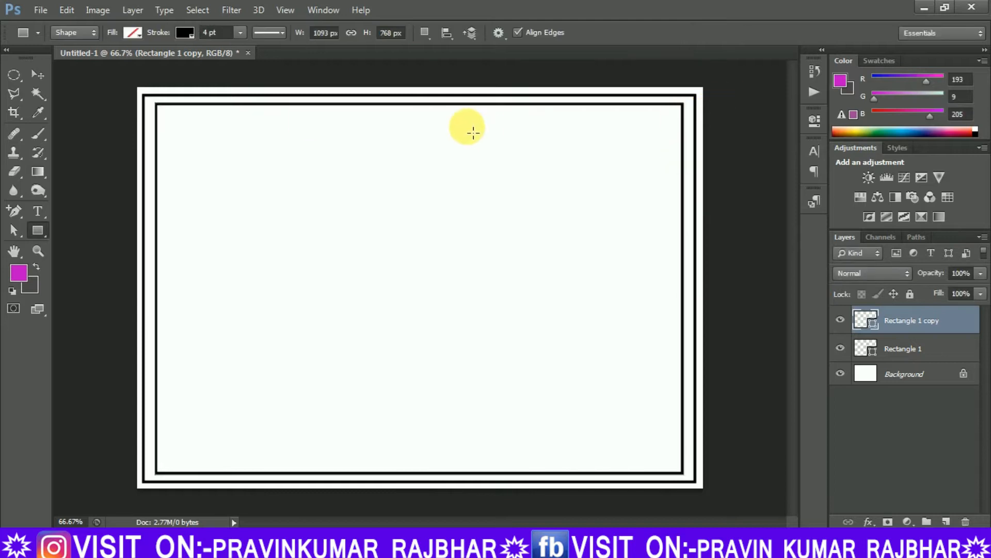
Give the inner rectangle copy a 3 pt stroke with the dashed line style
left_click(214, 32)
type("3")
key("Return")
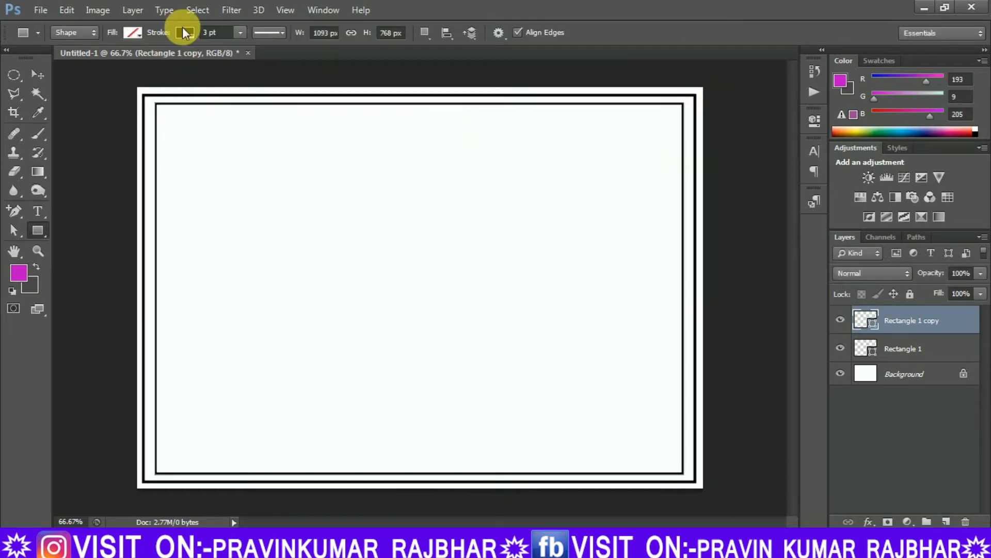
left_click(281, 32)
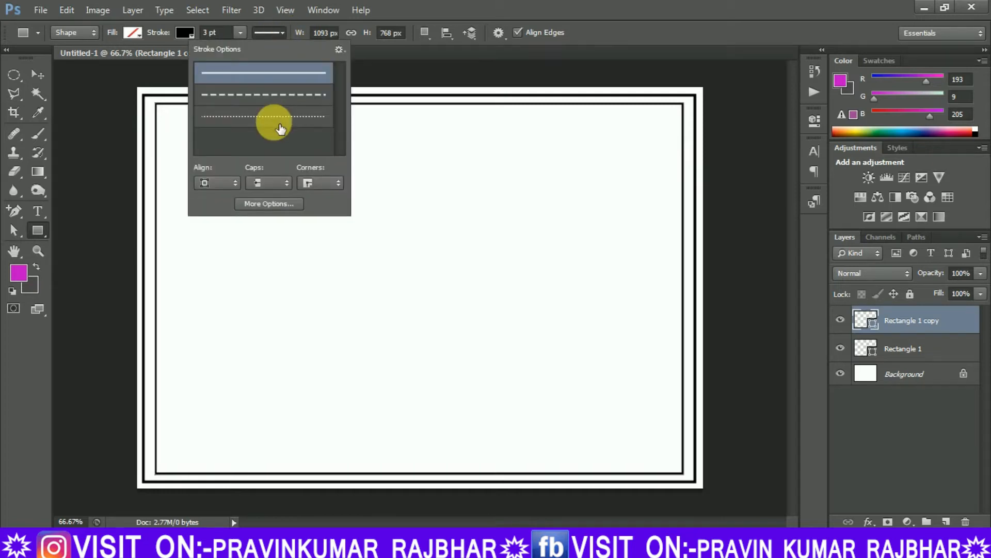
left_click(278, 99)
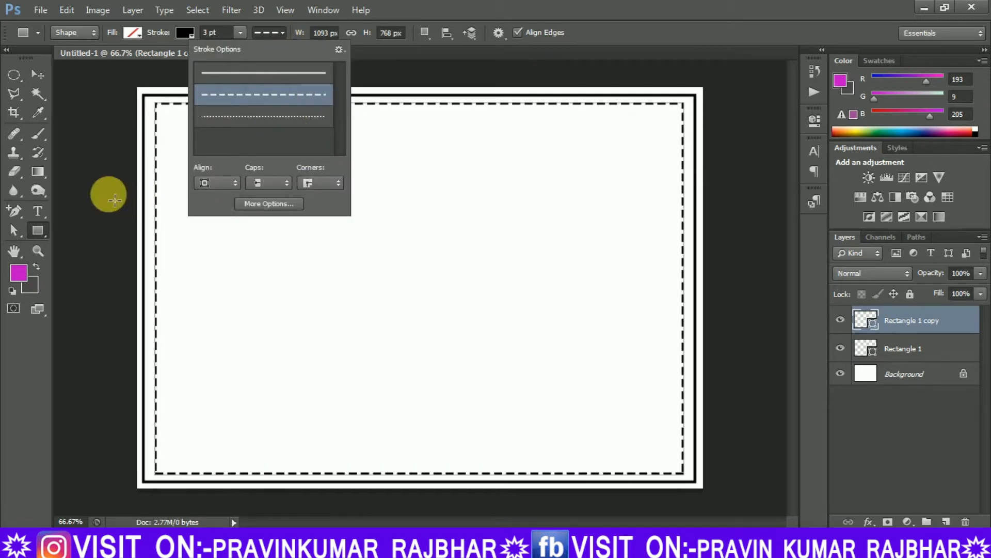
left_click(214, 188)
left_click(450, 223)
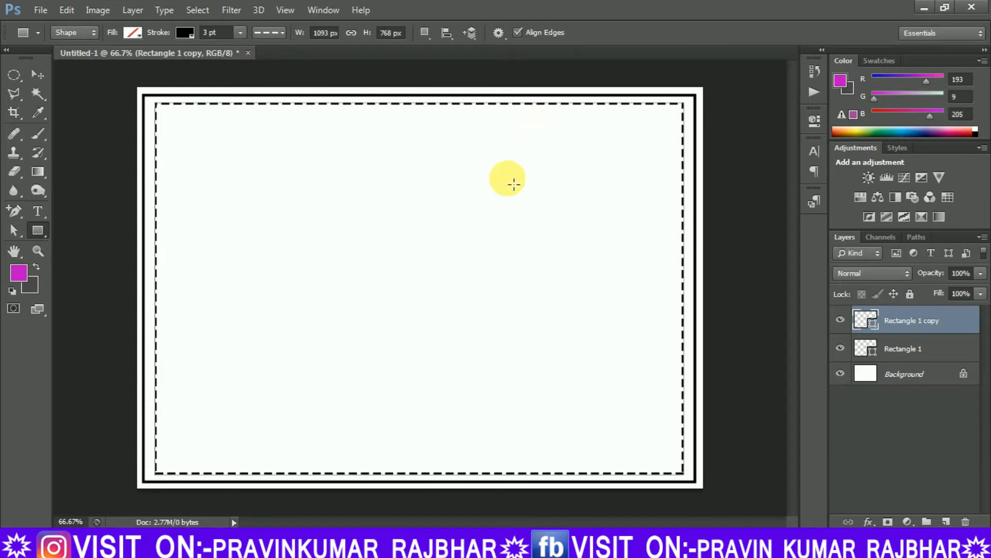
Duplicate the dashed rectangle and scale the new copy inward to about 1057 × 743 px
left_click_drag(909, 328, 946, 521)
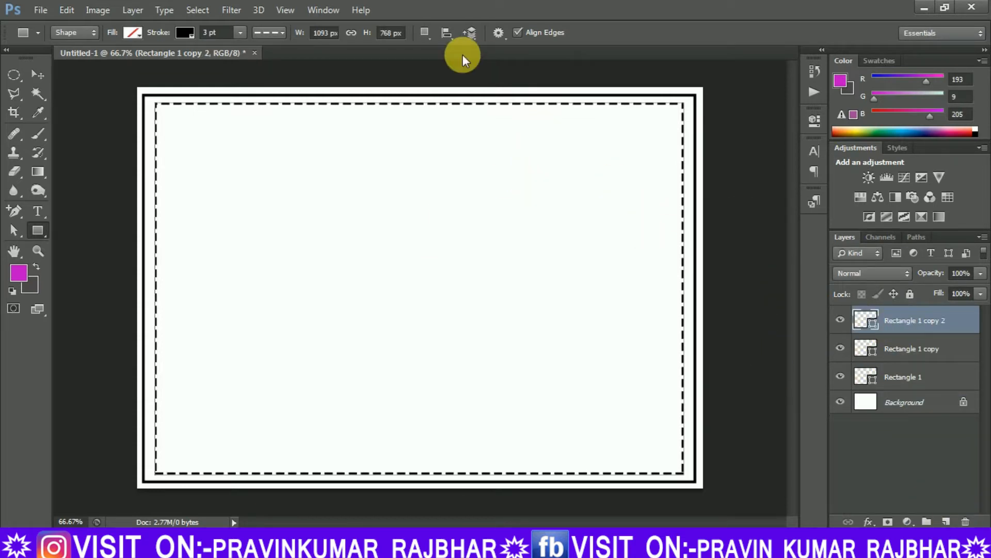
key("ctrl+t")
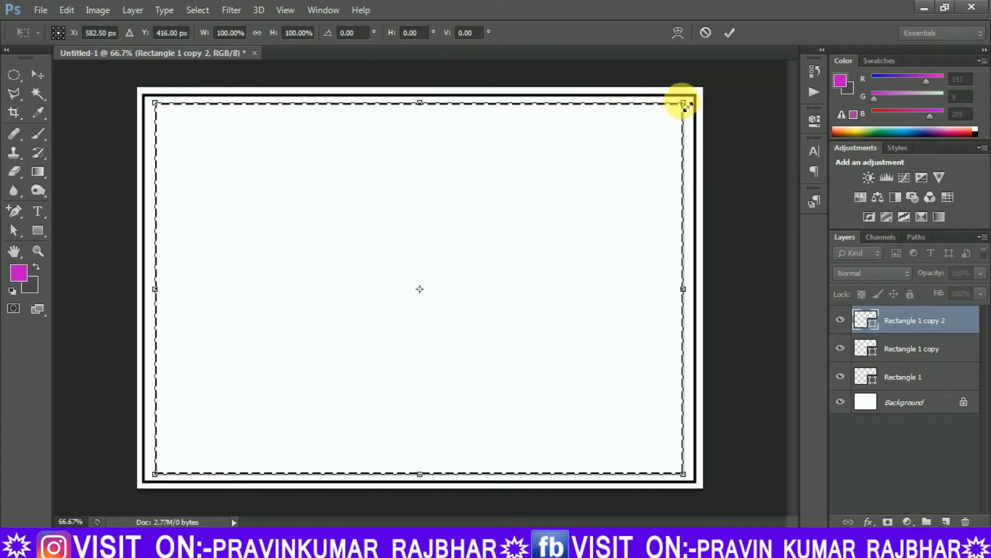
left_click_drag(686, 106, 686, 122)
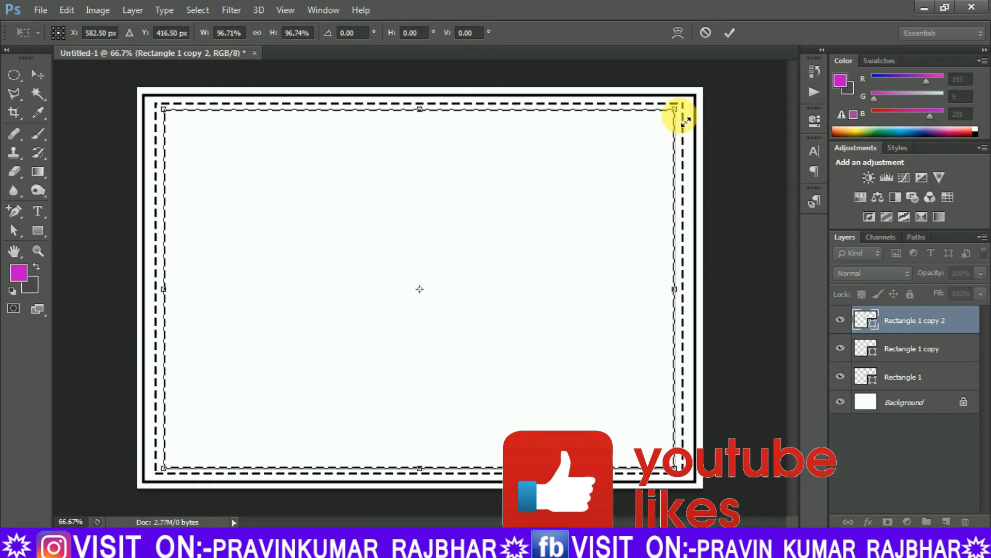
key("Return")
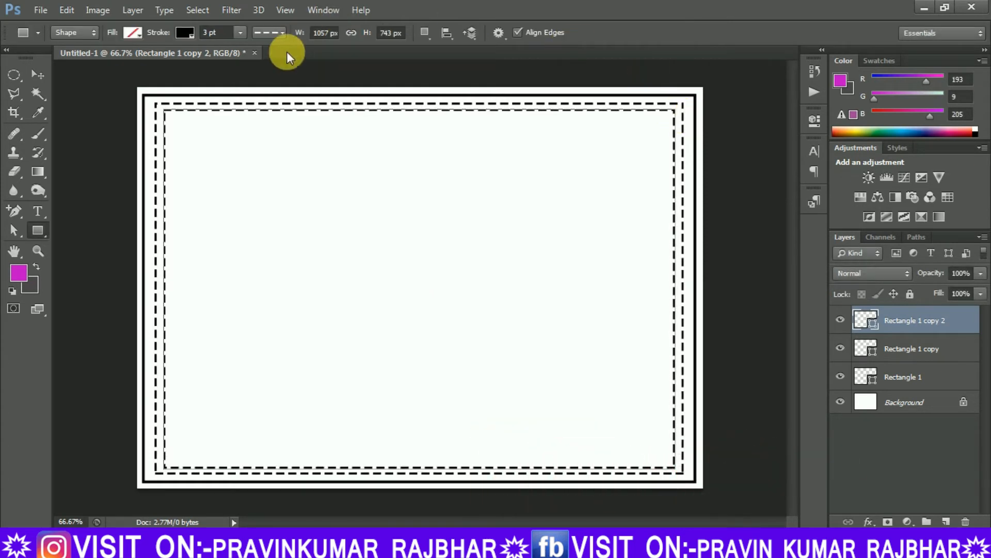
Change the innermost rectangle's stroke to the solid line style
left_click(284, 32)
left_click(289, 77)
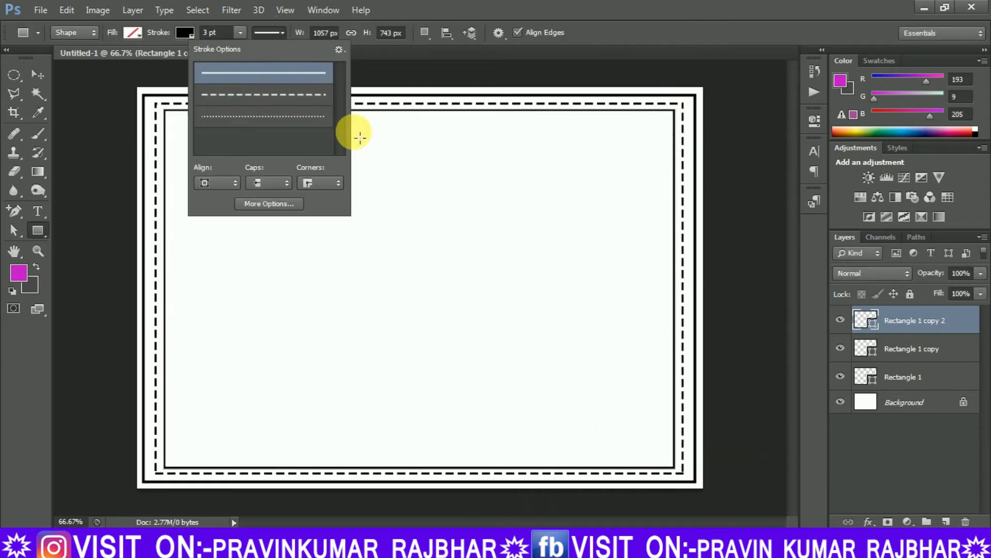
left_click(65, 145)
left_click(444, 275)
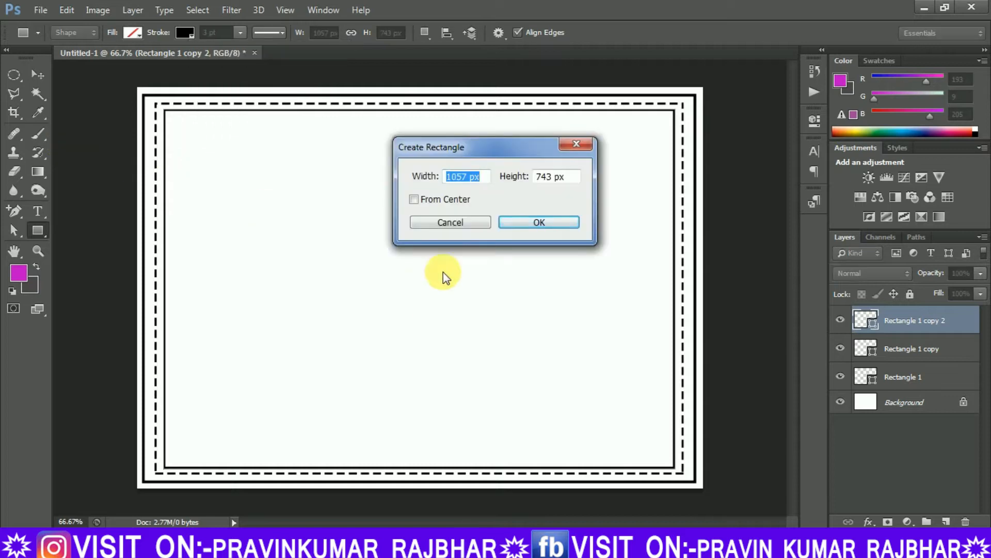
left_click(448, 223)
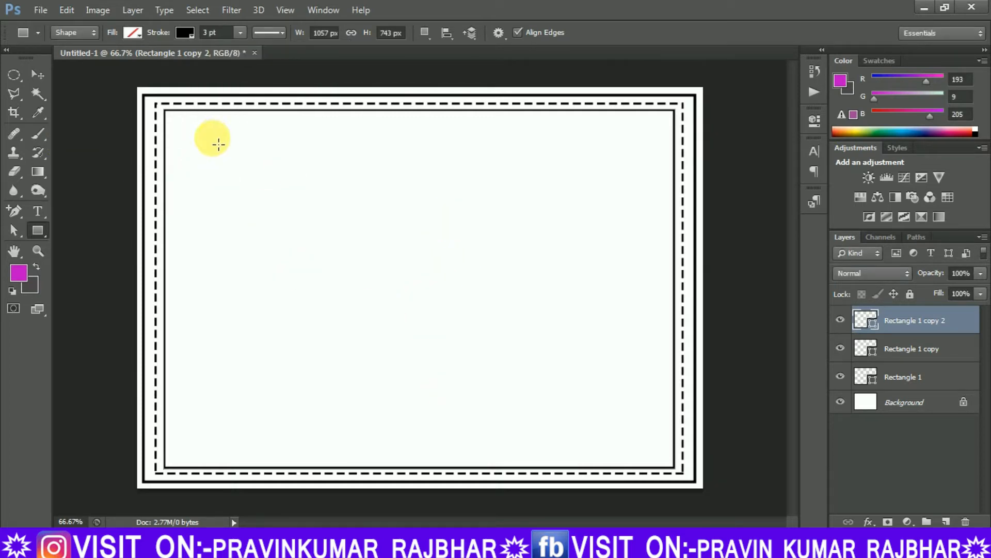
Start a text block inside the innermost rectangle using the Kruti Dev 040 font at 72 pt in black
left_click(39, 212)
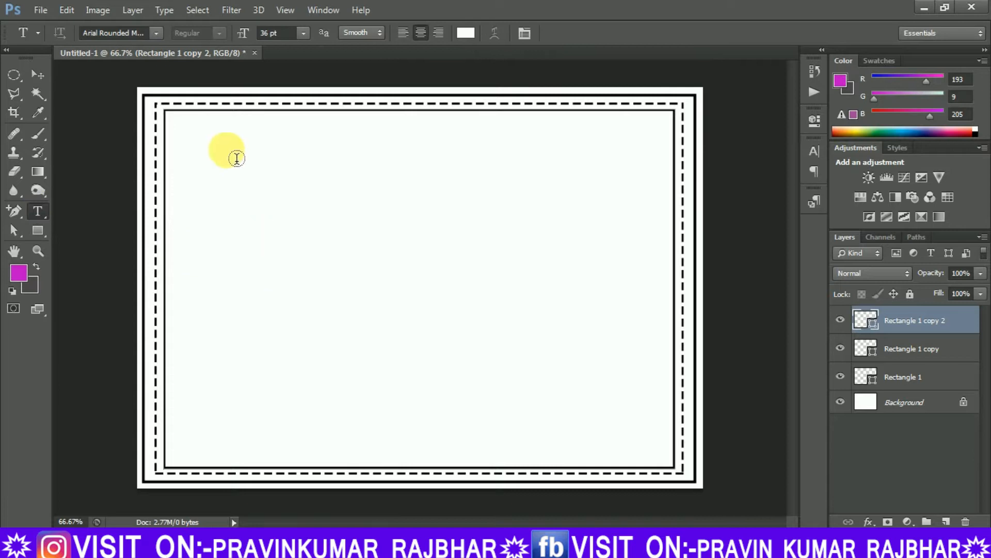
left_click(268, 143)
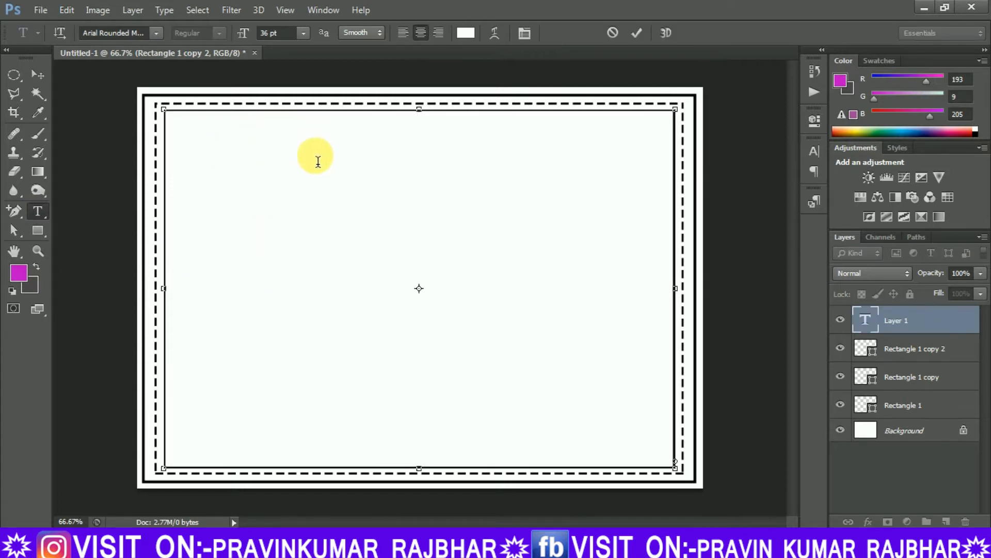
left_click(157, 34)
left_click_drag(335, 95, 336, 251)
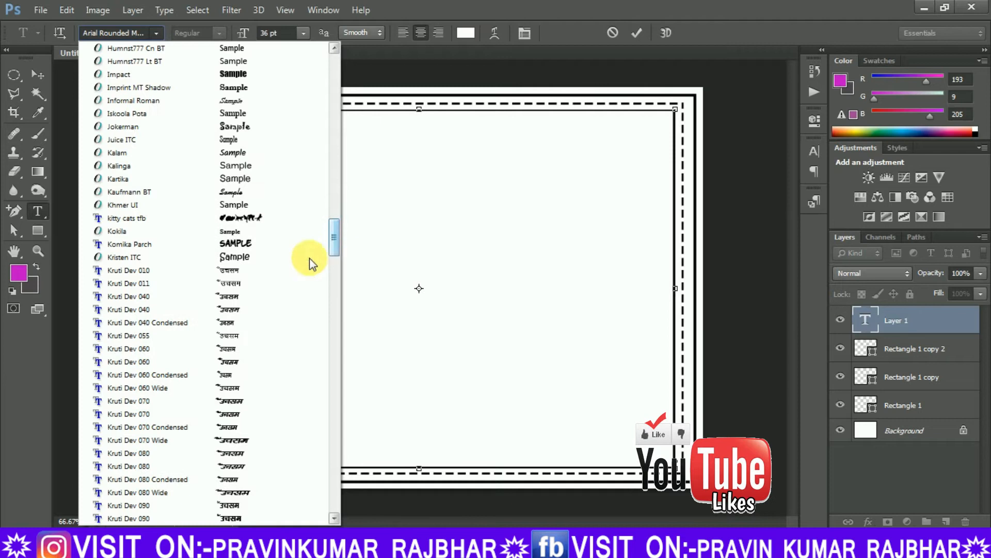
left_click(182, 296)
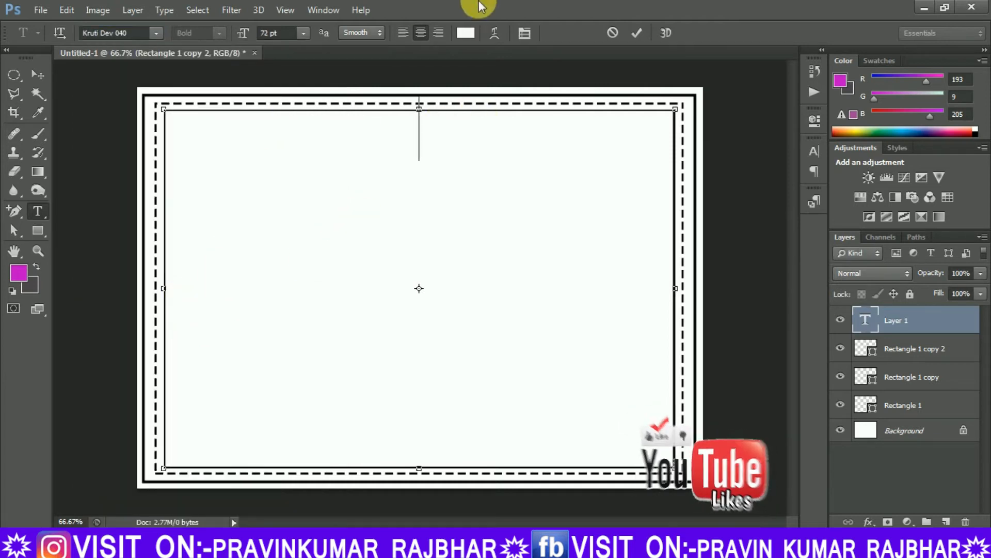
left_click(466, 32)
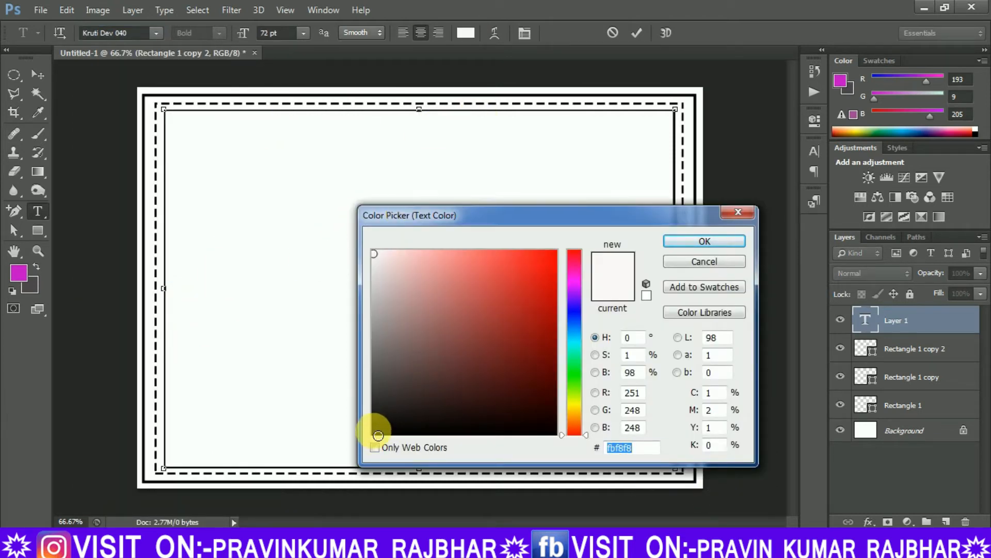
left_click_drag(378, 435, 372, 440)
left_click(689, 242)
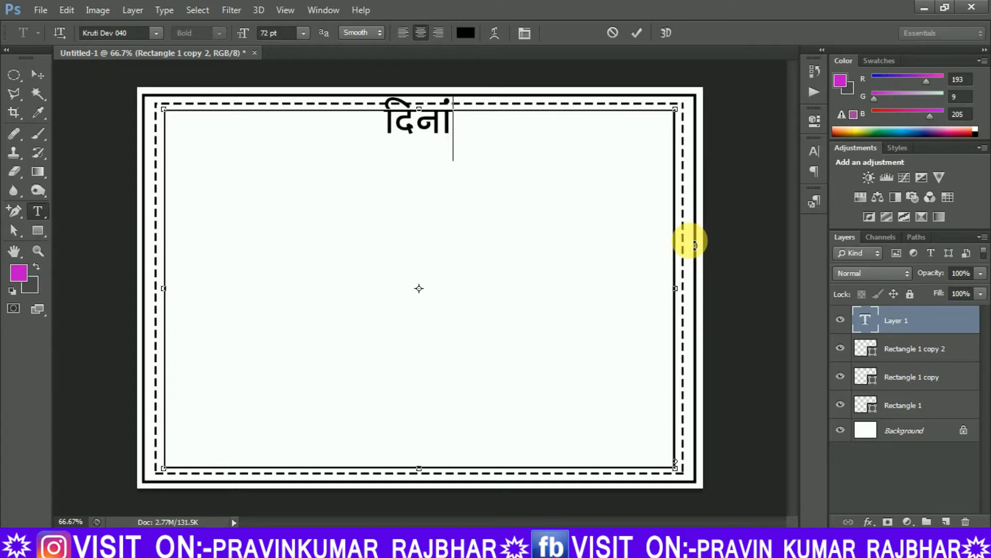
Finish the Hindi heading दिनांक and move it into the upper-left corner of the inner frame
type("k")
key("BackSpace")
type("d")
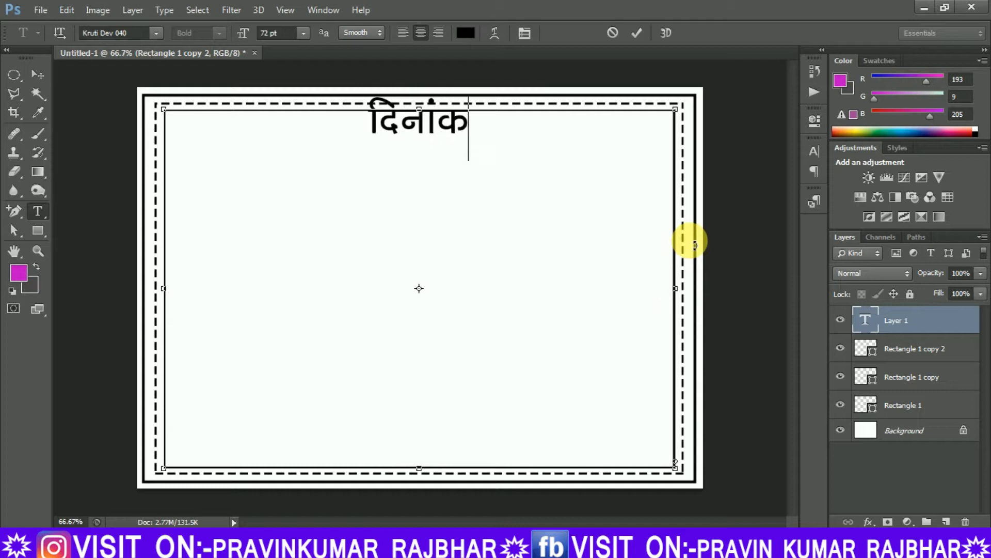
left_click(37, 76)
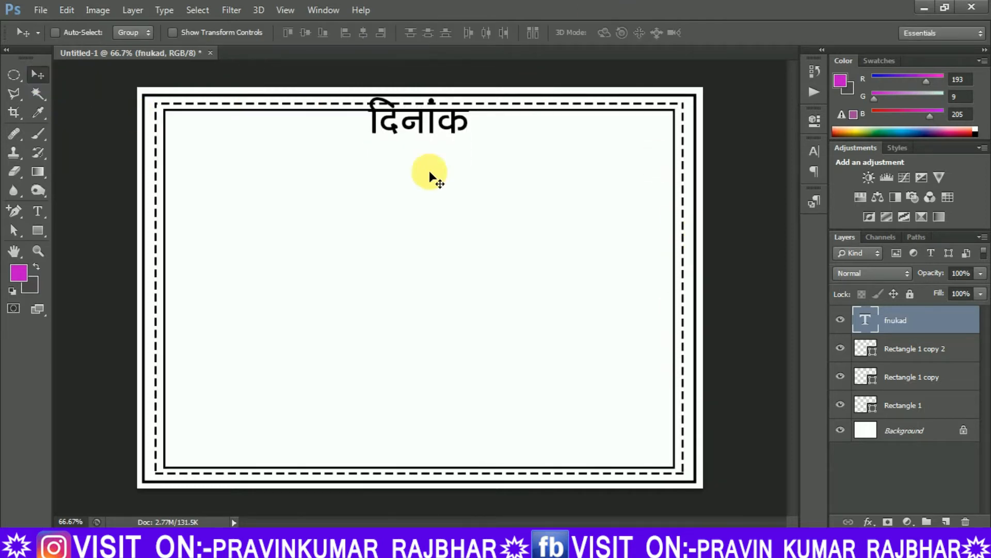
left_click_drag(433, 133, 240, 158)
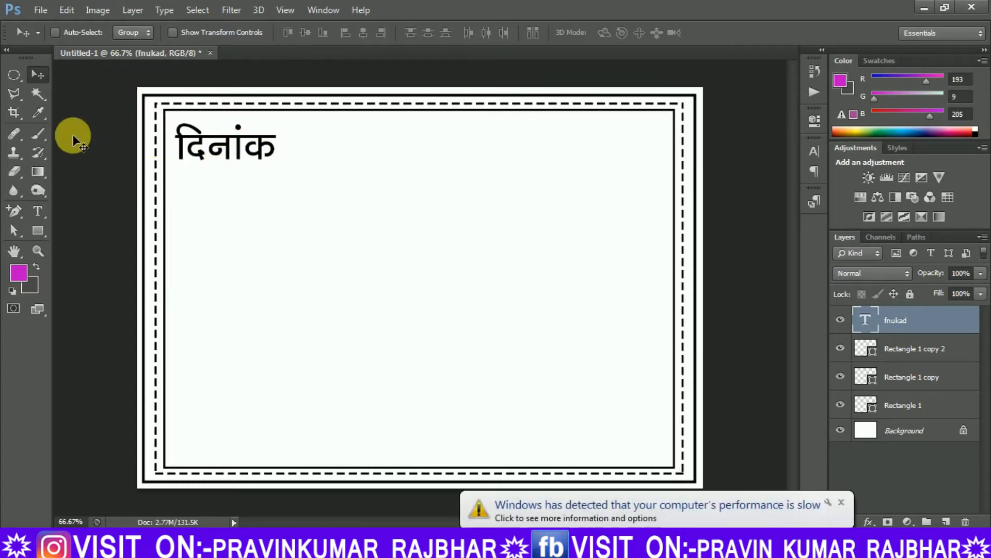
left_click(840, 502)
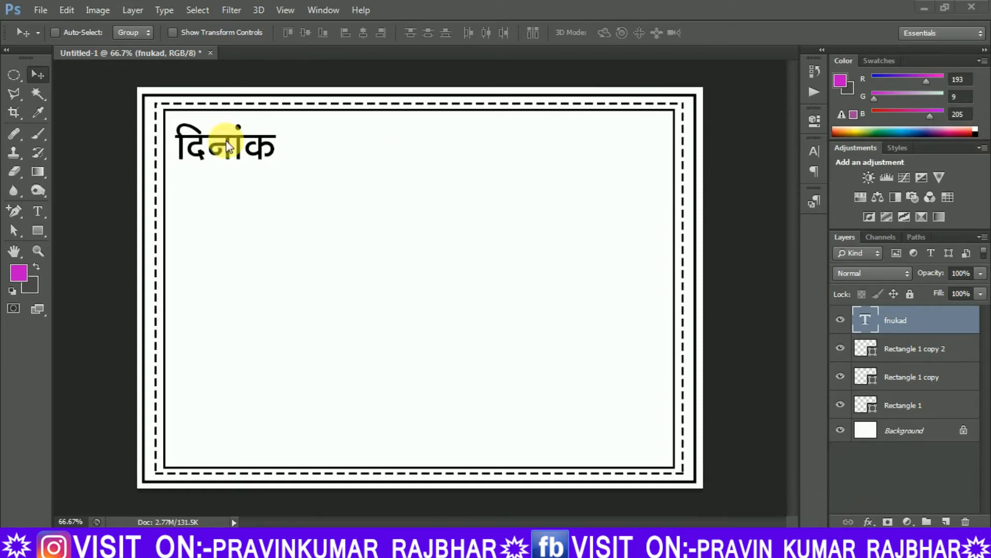
left_click(38, 209)
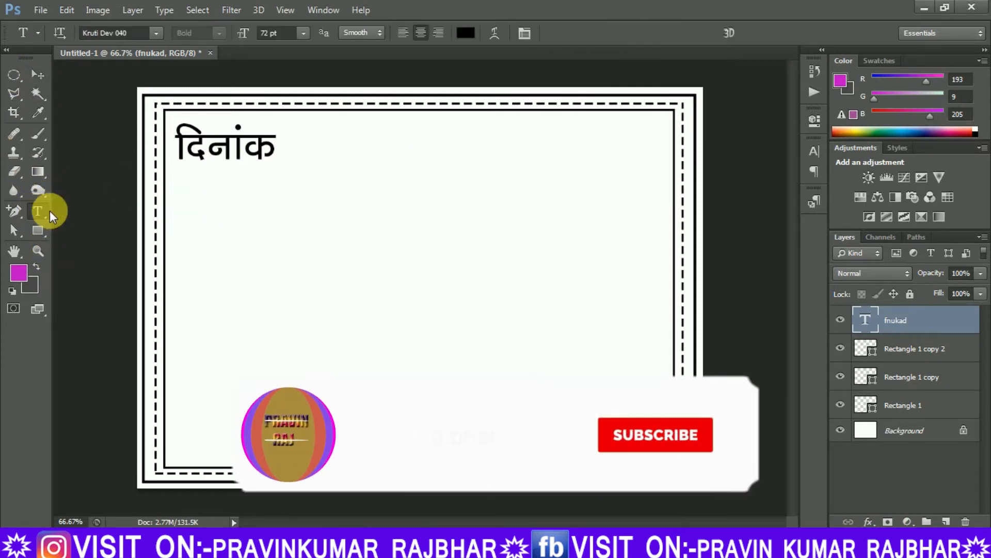
left_click(209, 191)
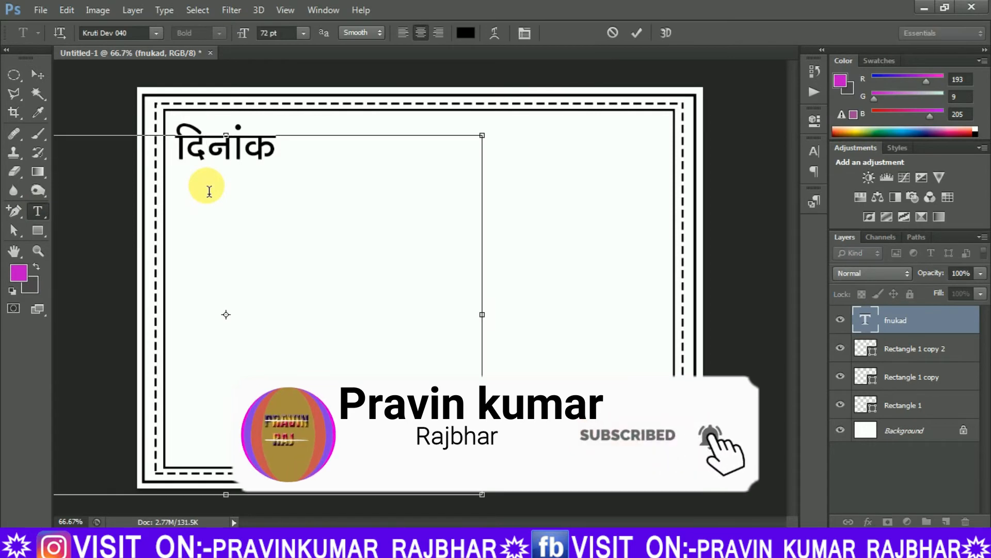
left_click(36, 74)
Add a separate text line reading 1.1.2019 in the open area below the heading
left_click(38, 210)
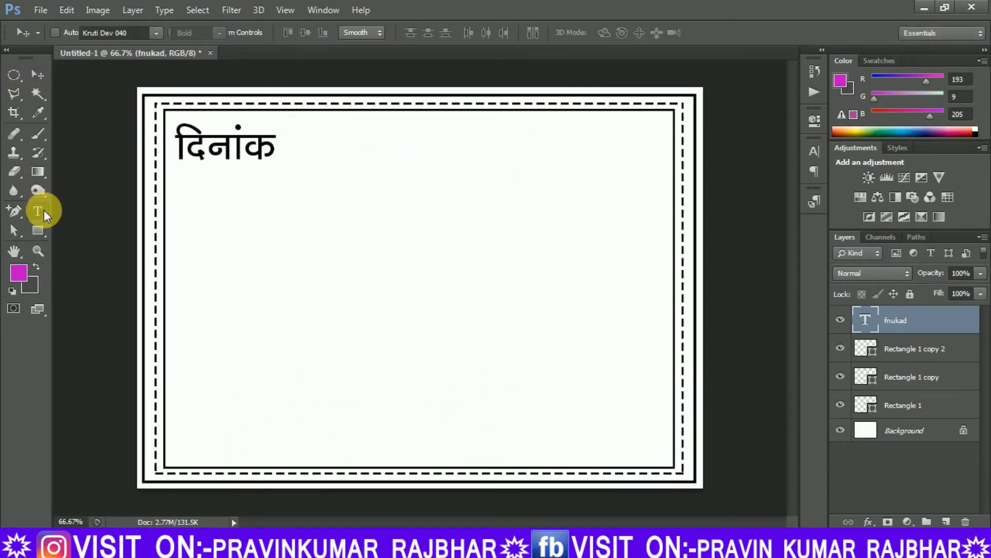
left_click(442, 203)
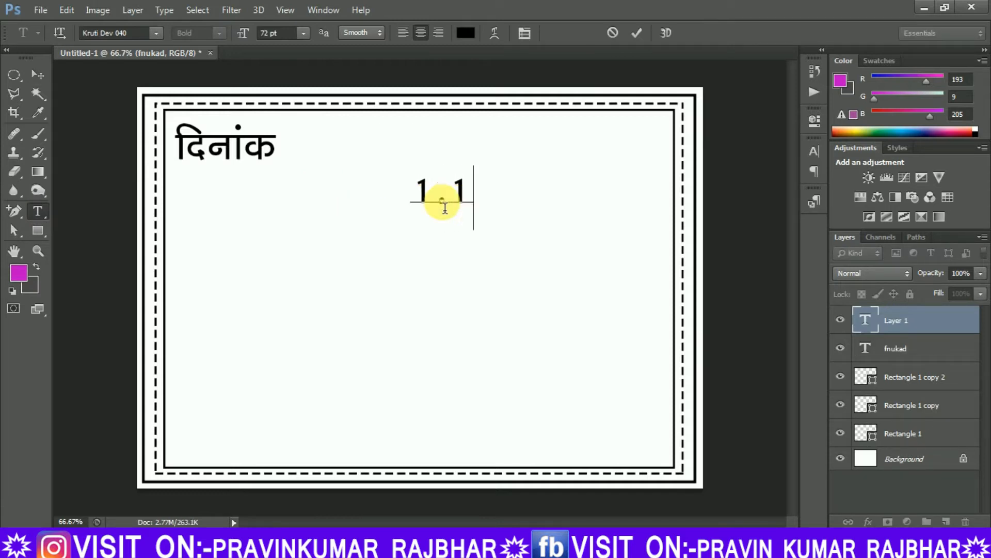
key("BackSpace")
key("BackSpace")
key("BackSpace")
type("1.1.20")
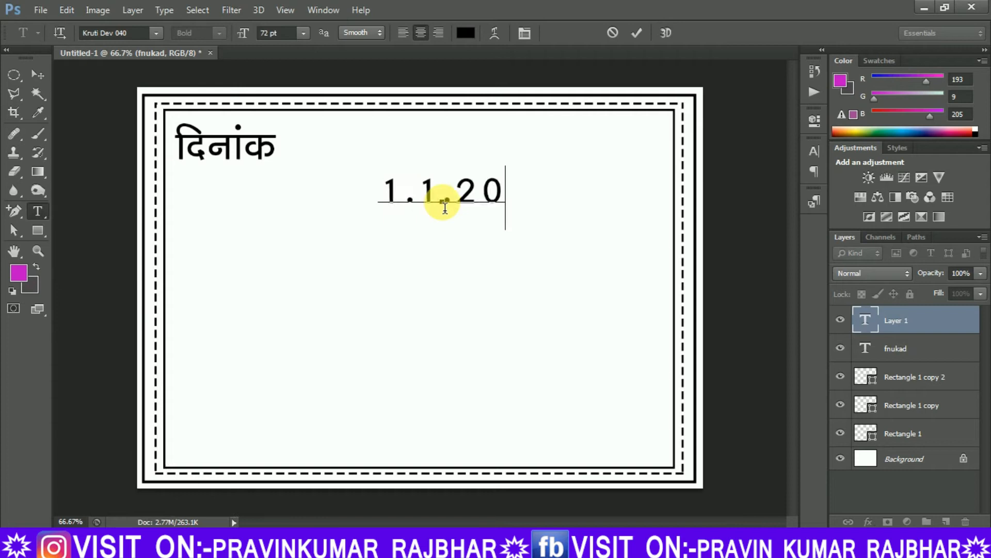
type("19")
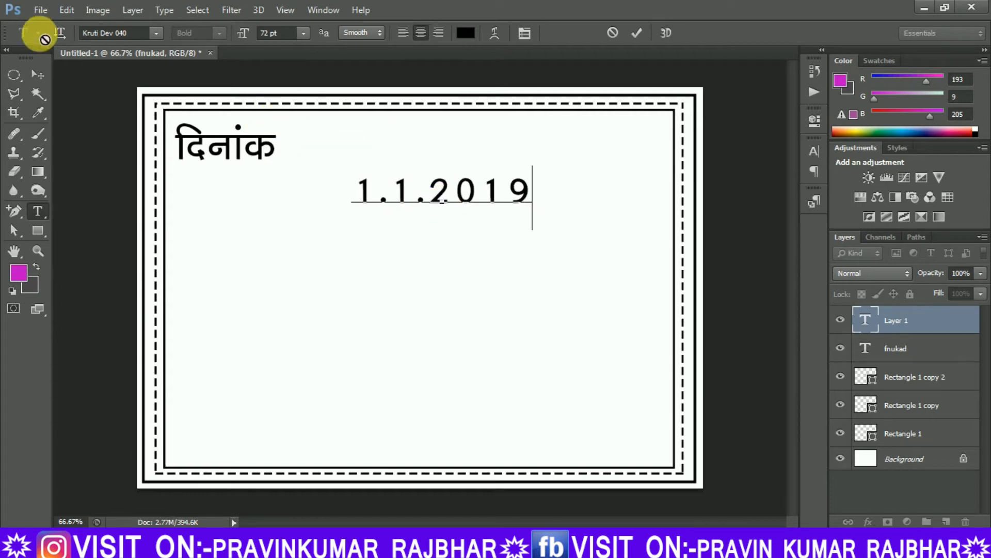
Scale the date text down to about 59% width and 57% height and place it directly beneath दिनांक
left_click(37, 76)
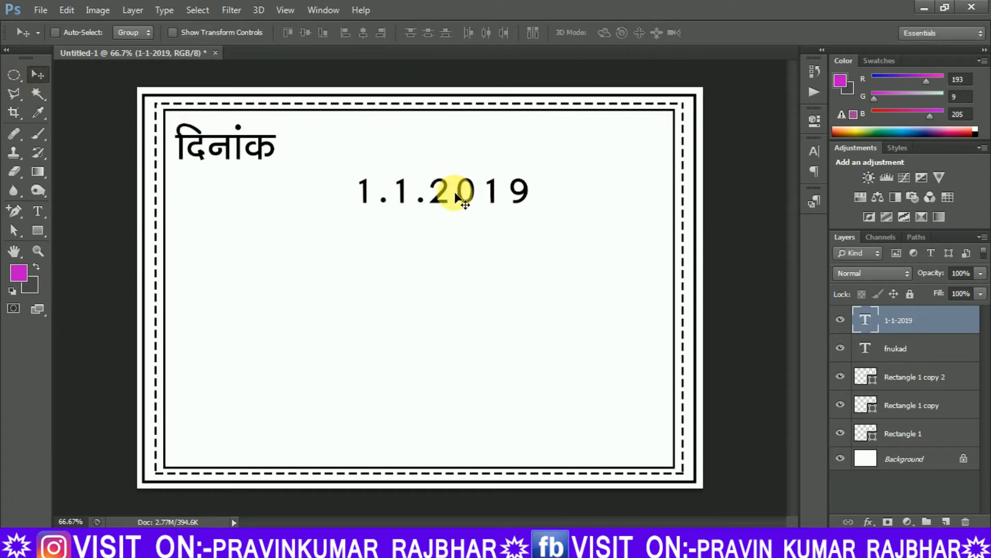
key("ctrl+t")
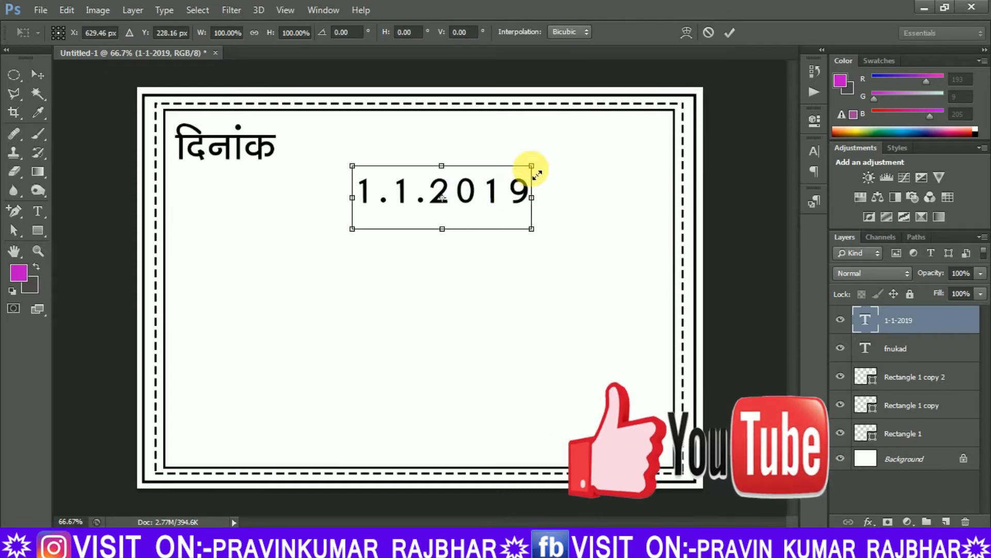
left_click_drag(532, 167, 243, 176)
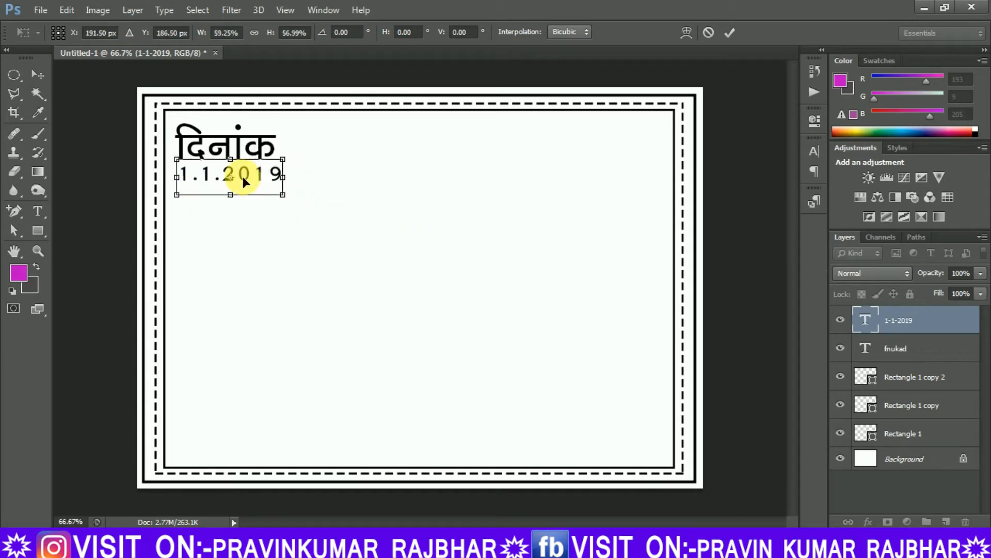
key("Return")
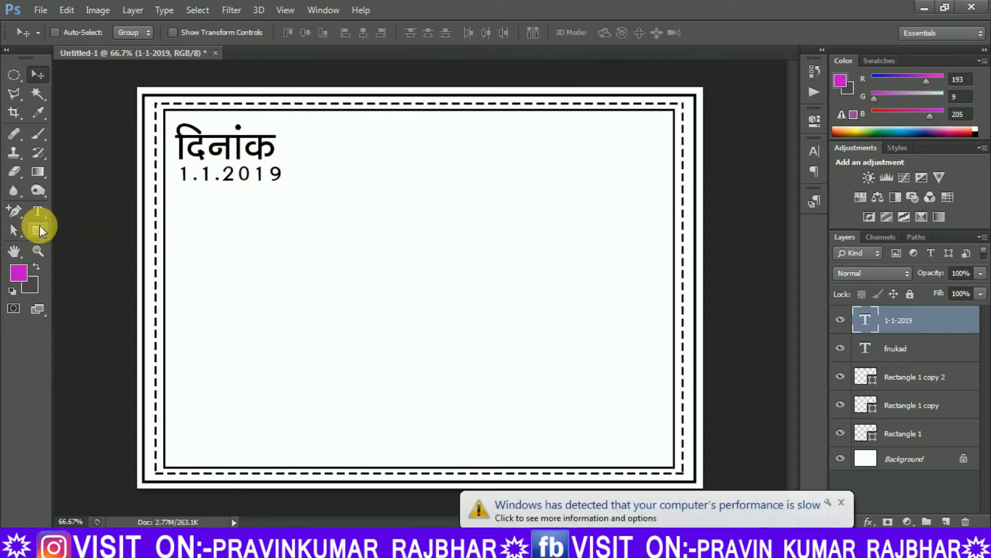
Draw an unfilled heart custom shape about 376 × 349 px in the middle of the inner frame
left_click(841, 502)
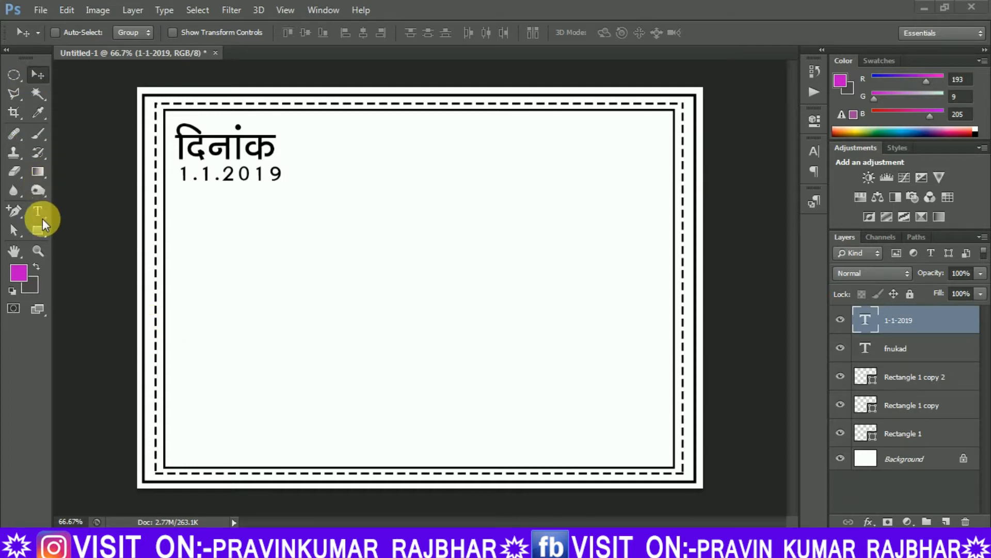
left_click_drag(45, 233, 80, 296)
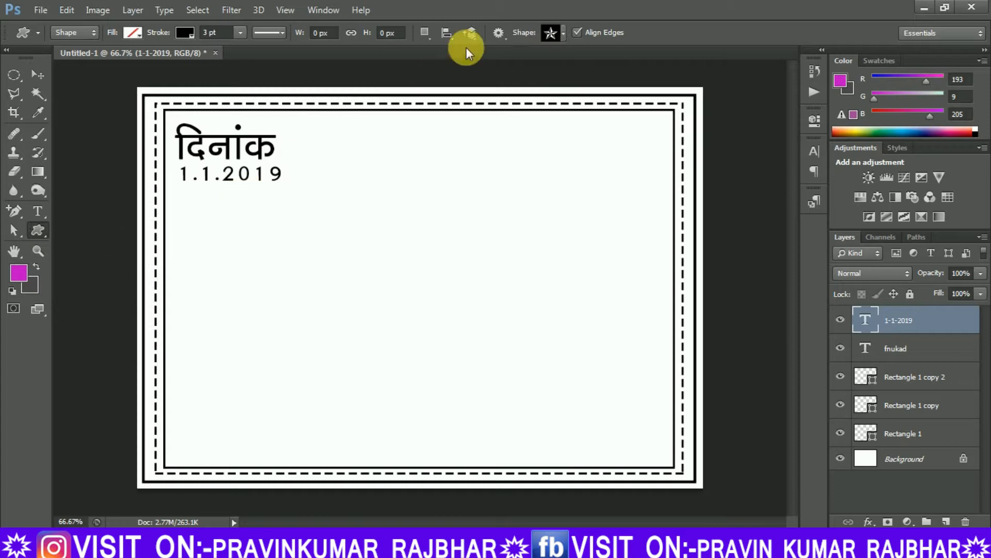
left_click(563, 33)
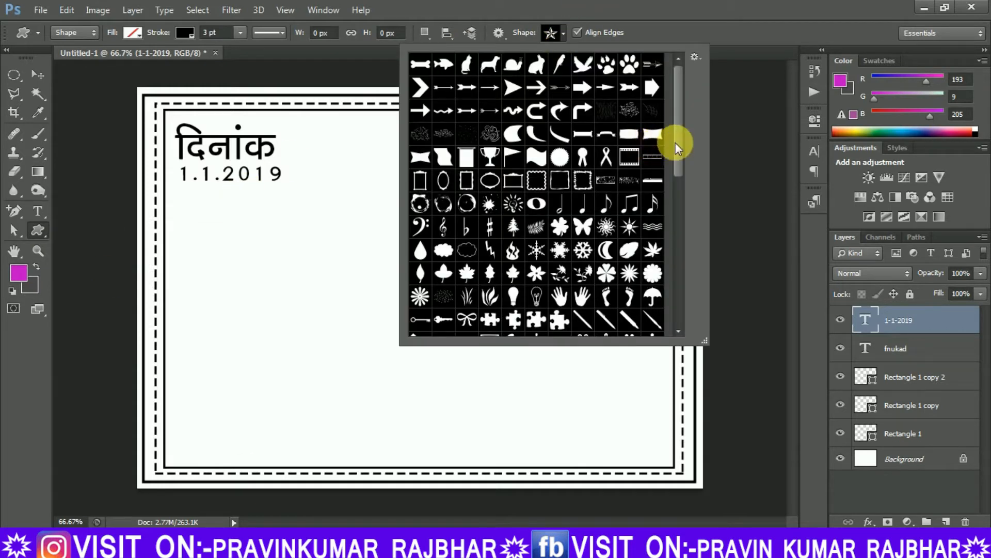
left_click_drag(680, 147, 684, 231)
left_click(445, 253)
mouse_move(293, 206)
left_mouse_down()
mouse_move(394, 273)
mouse_move(472, 370)
left_mouse_up()
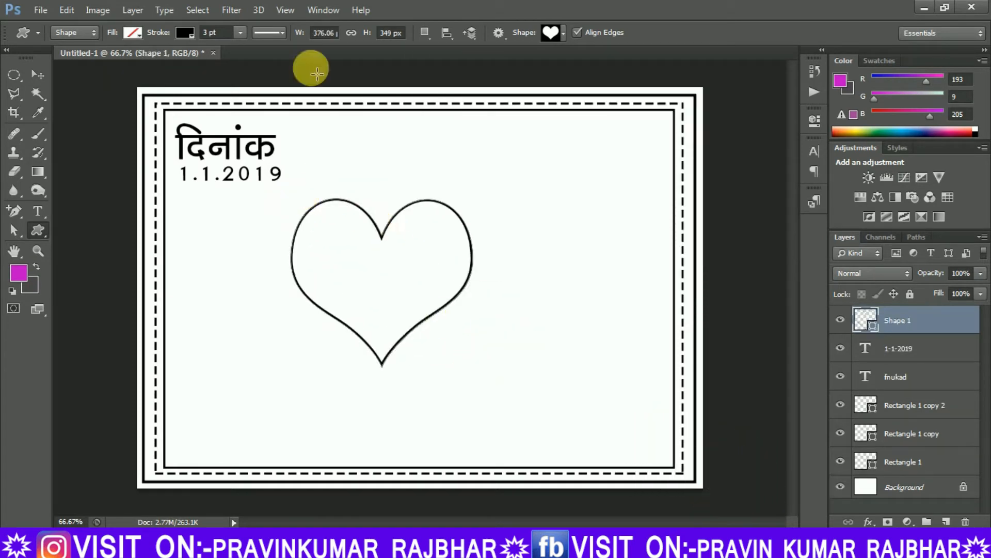
Set the heart's outline to 4 pt and enlarge it to about 117%, shifting it slightly up toward the date
left_click_drag(222, 42, 190, 39)
type("4")
key("Return")
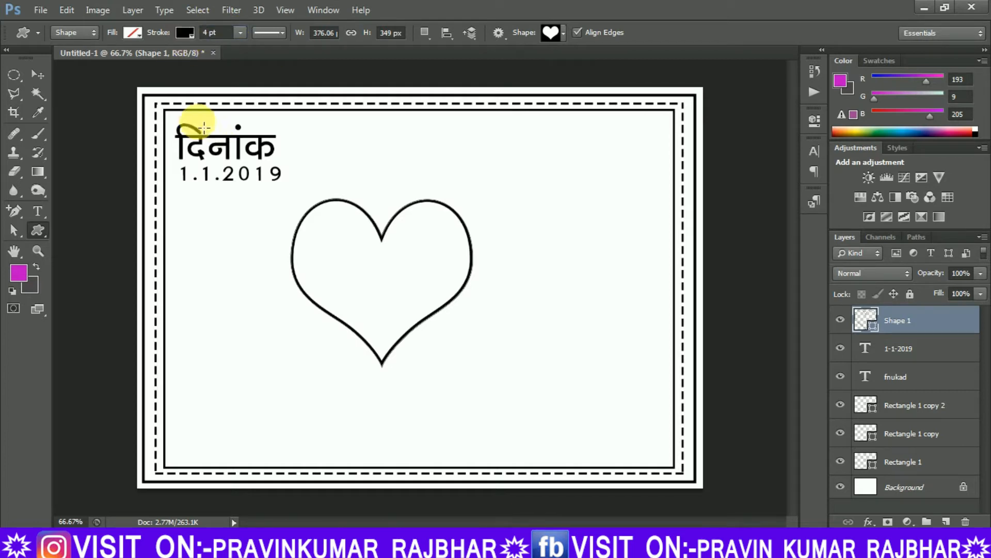
key("ctrl+t")
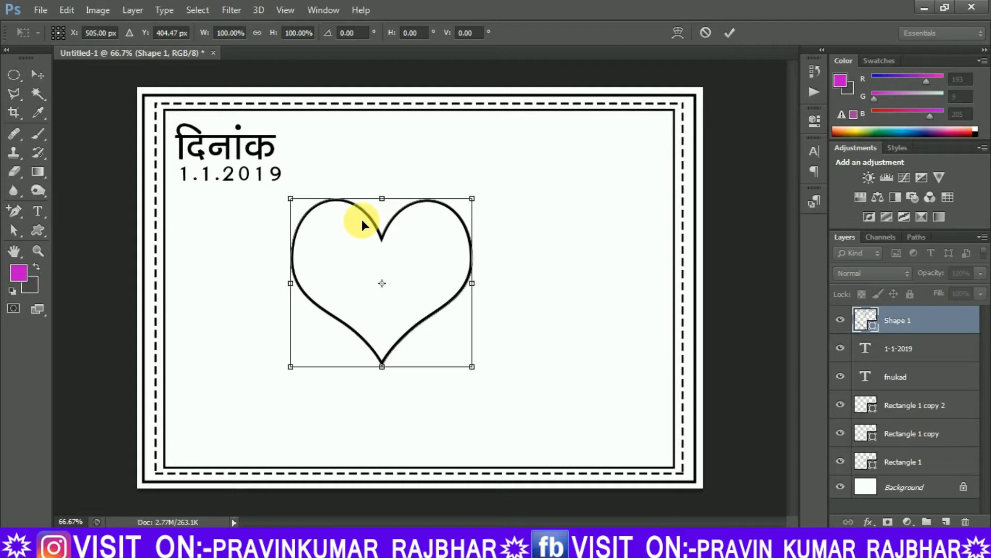
left_click_drag(480, 204, 492, 187)
mouse_move(379, 225)
left_mouse_down()
mouse_move(382, 203)
mouse_move(374, 215)
left_mouse_up()
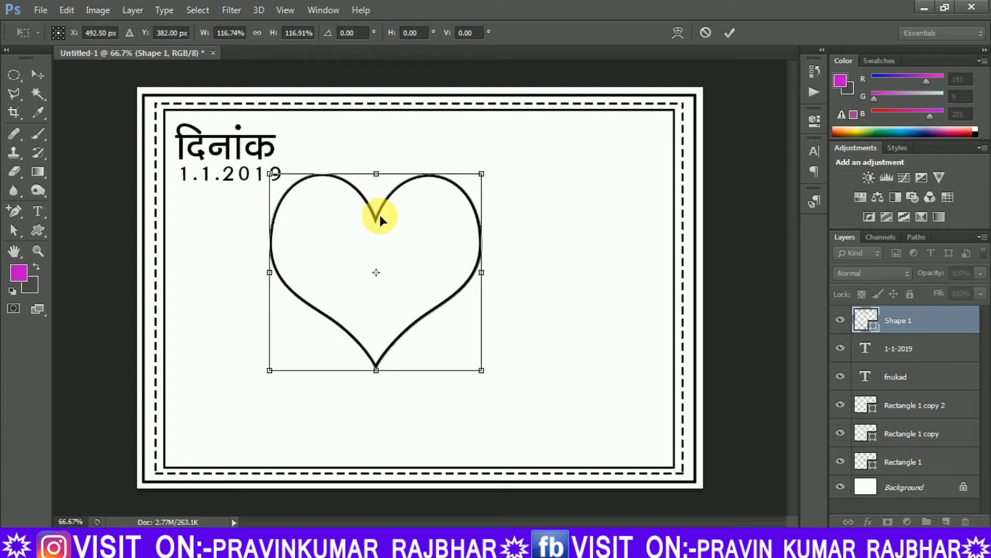
key("Return")
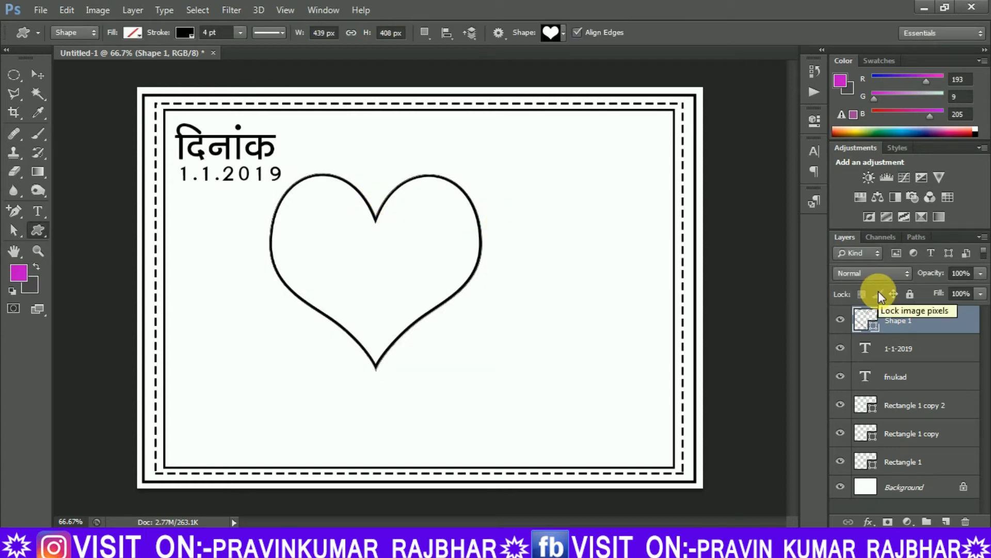
Duplicate the heart layer and move the copy down and to the right so the two hearts overlap
left_click_drag(947, 320, 948, 521)
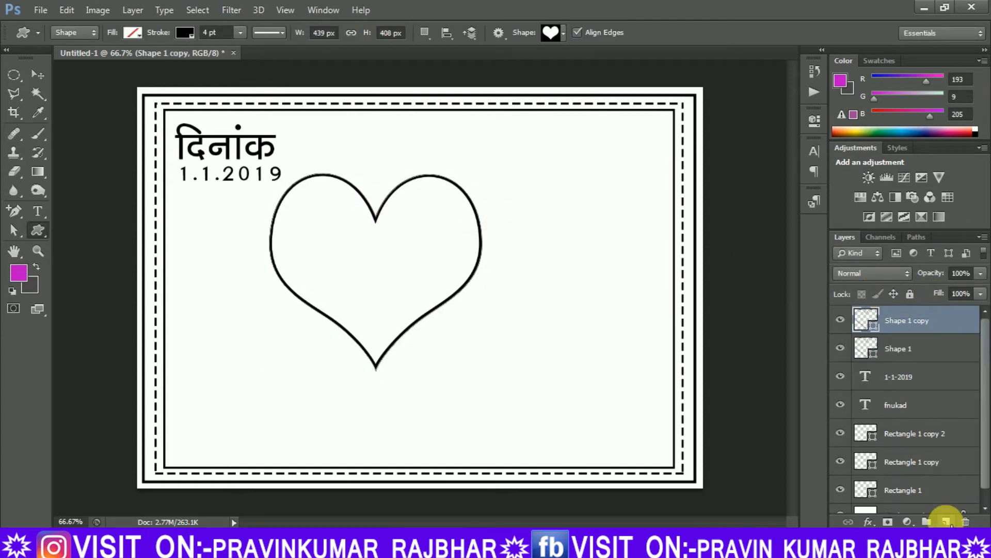
left_click(36, 74)
left_click_drag(377, 220, 491, 283)
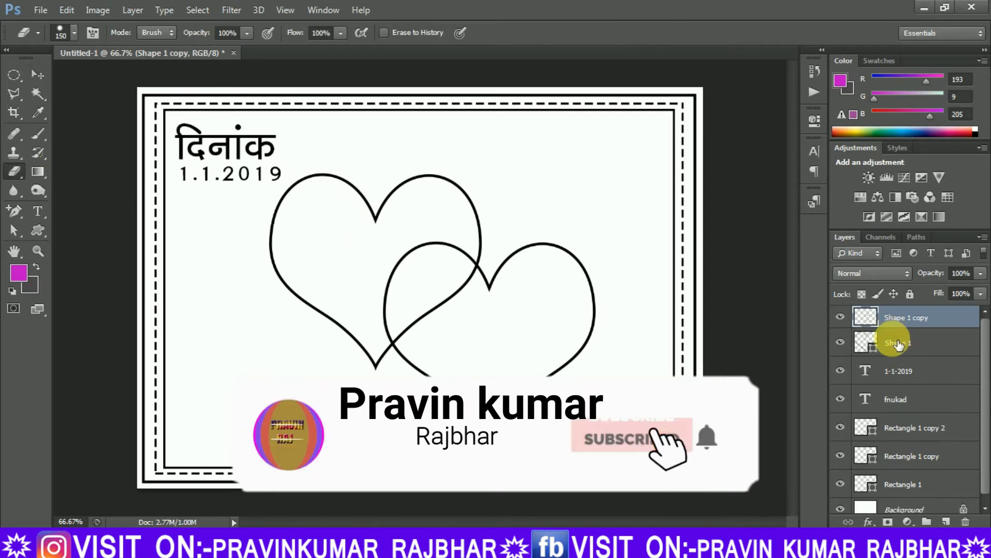
left_click(897, 341)
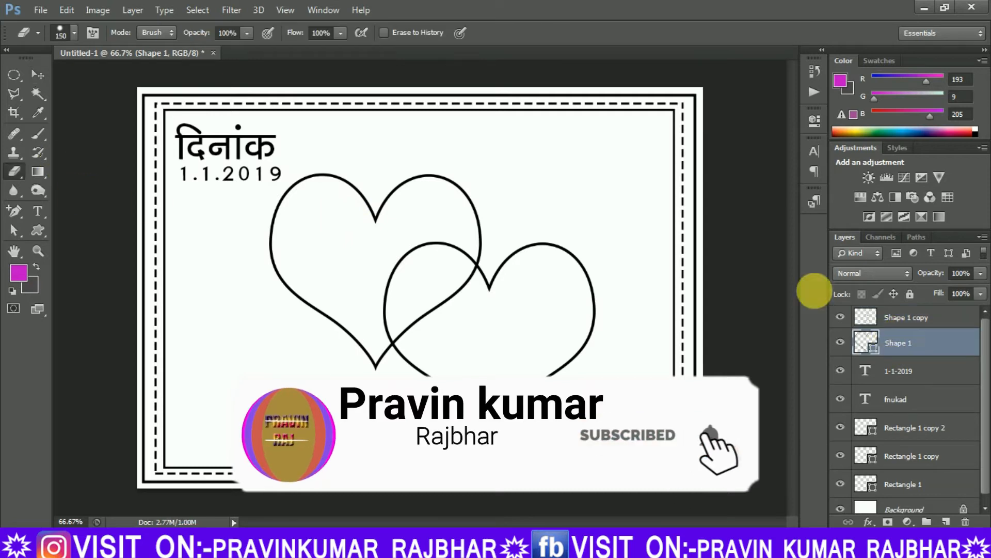
right_click(901, 363)
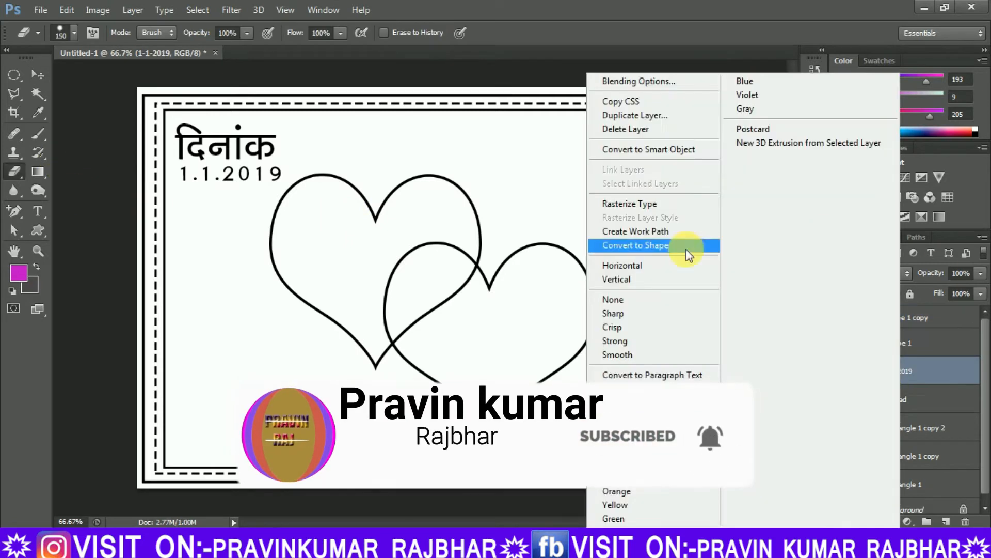
left_click(616, 207)
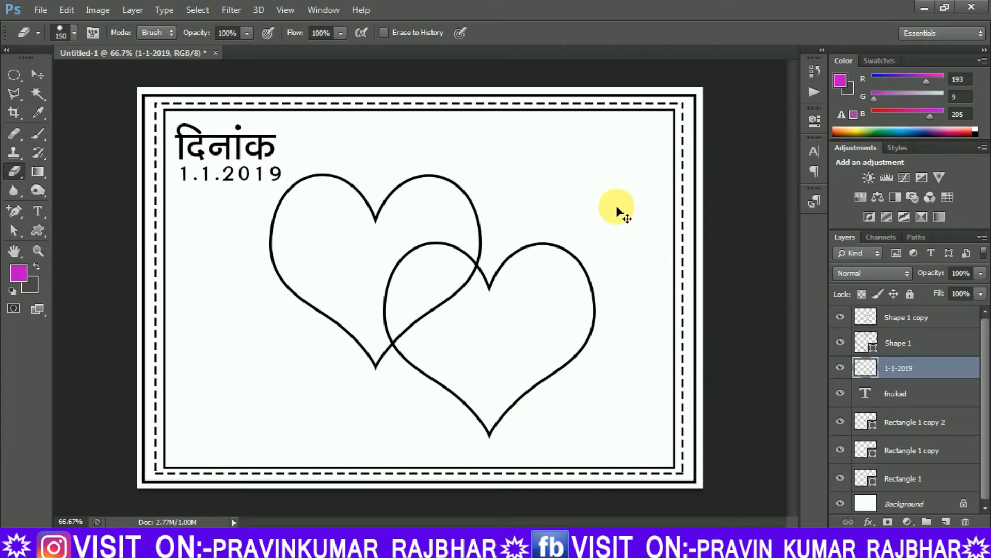
key("ctrl+z")
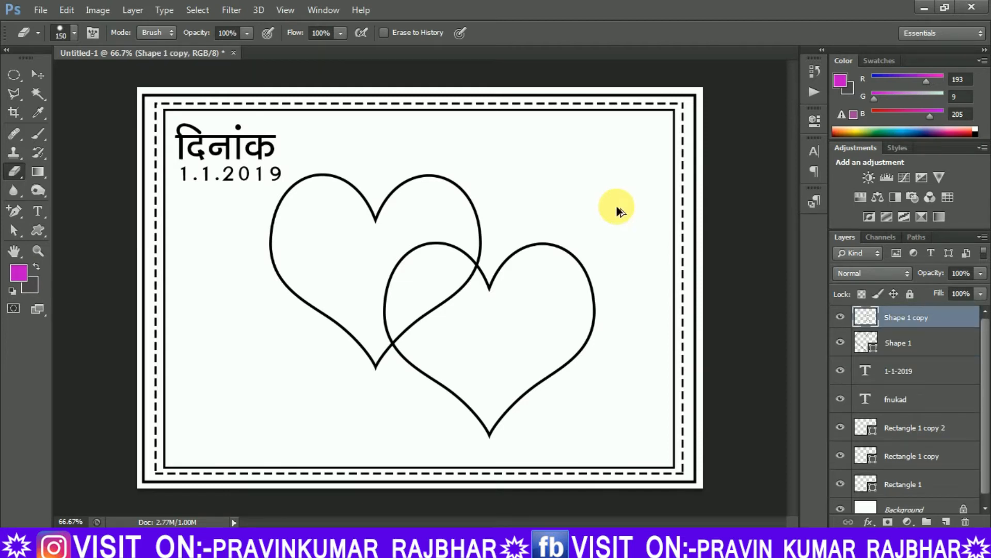
key("ctrl+alt+z")
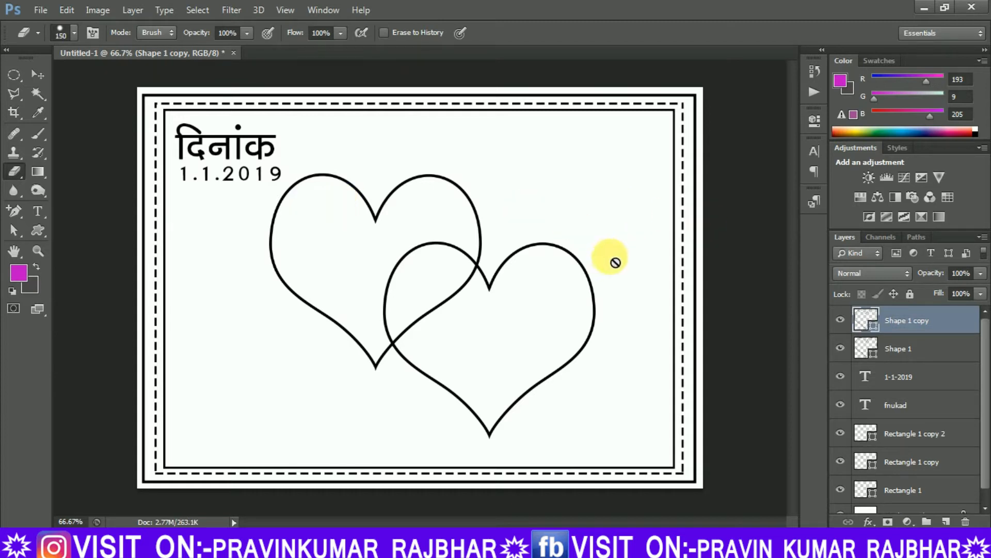
Fill the duplicated lower-right heart with white
left_click(34, 75)
left_click(38, 231)
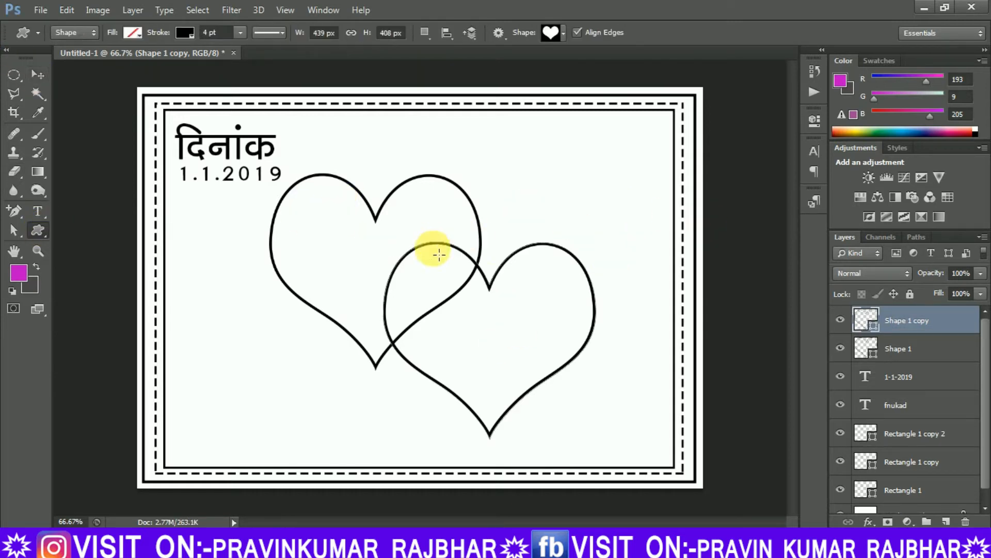
left_click(135, 33)
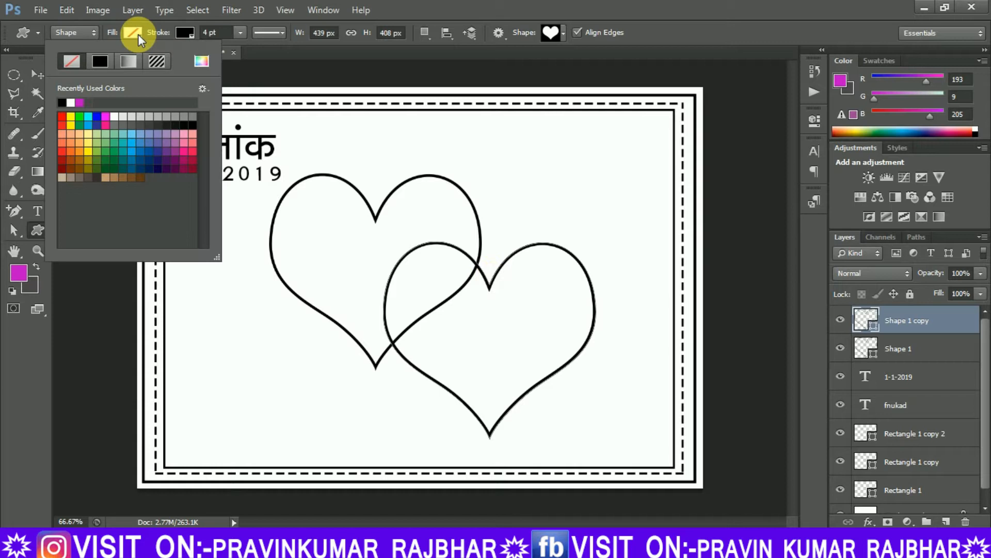
left_click(114, 116)
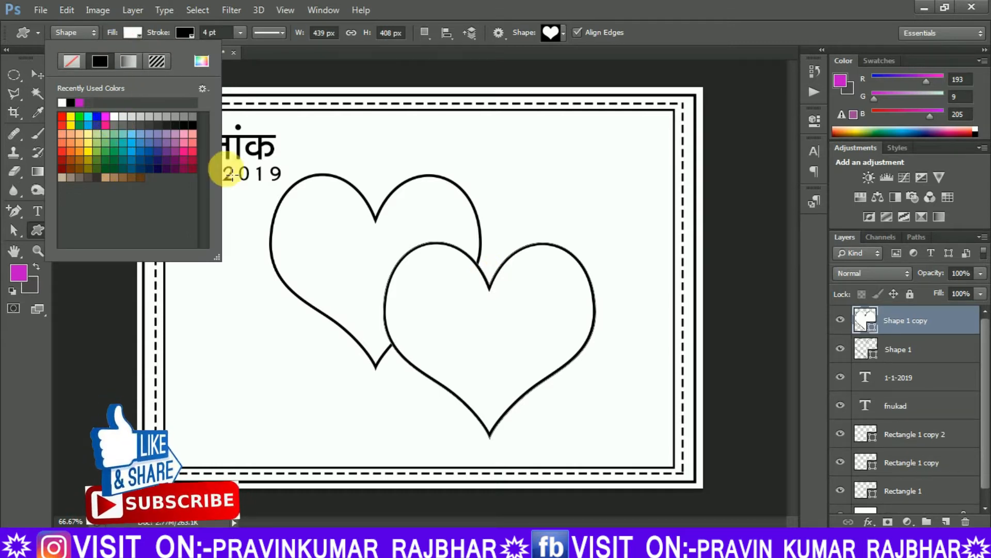
left_click(70, 355)
left_click(443, 239)
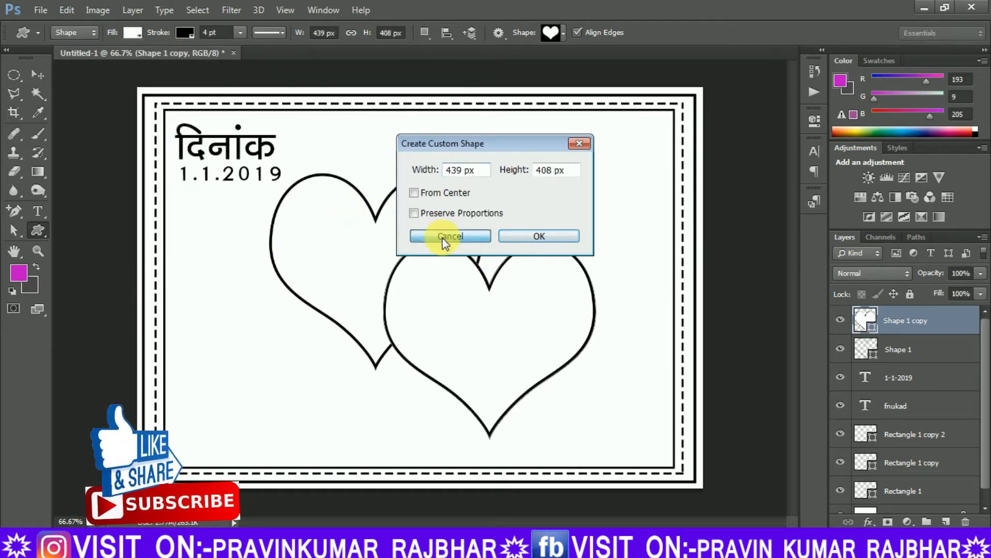
Fill the original upper-left heart with white
left_click(884, 349)
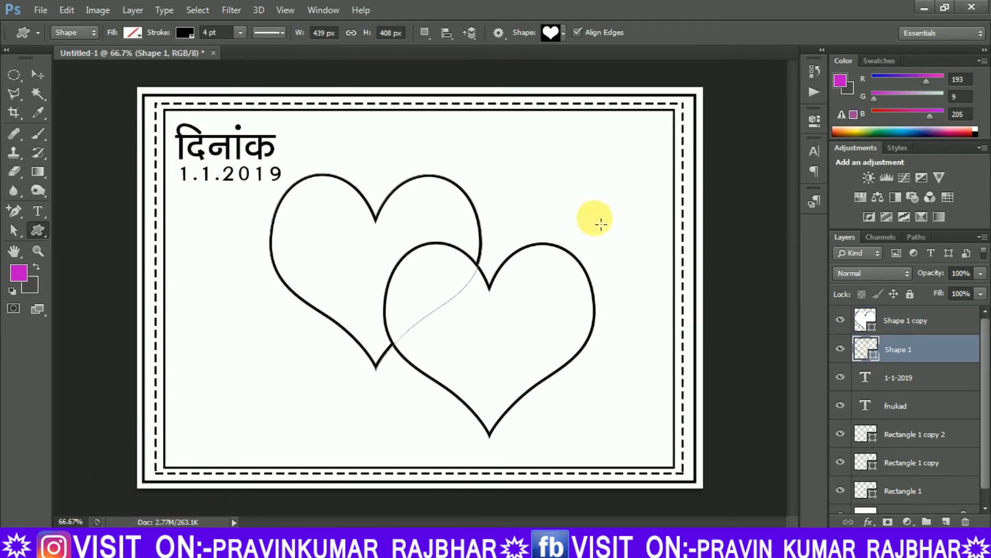
left_click(133, 32)
left_click(114, 117)
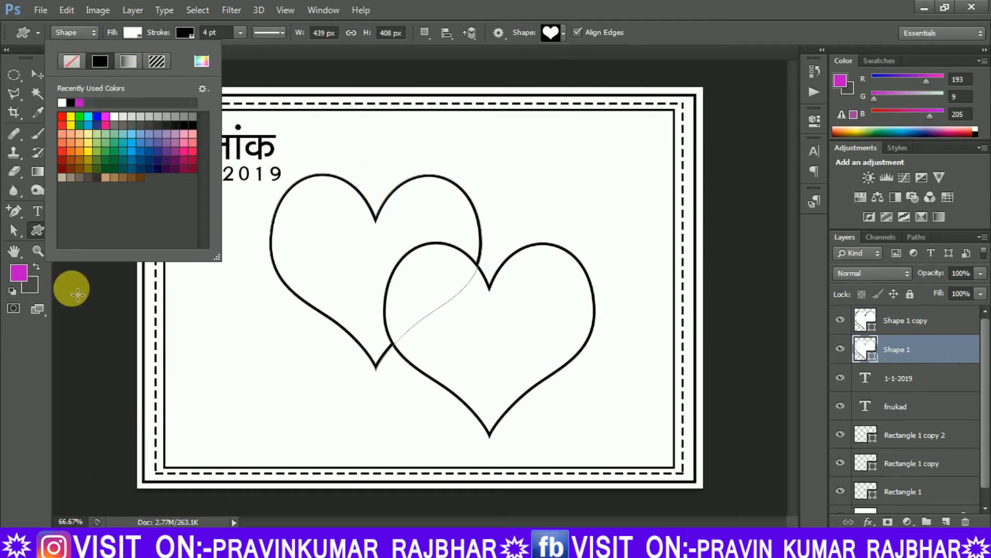
left_click(99, 297)
left_click(431, 237)
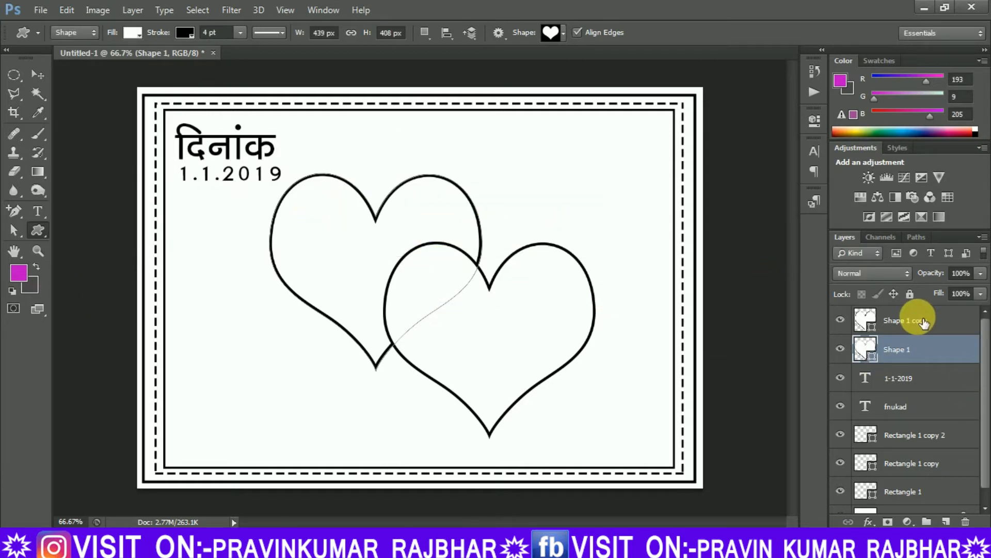
Rasterize both heart shape layers, Shape 1 and Shape 1 copy
left_click(667, 190)
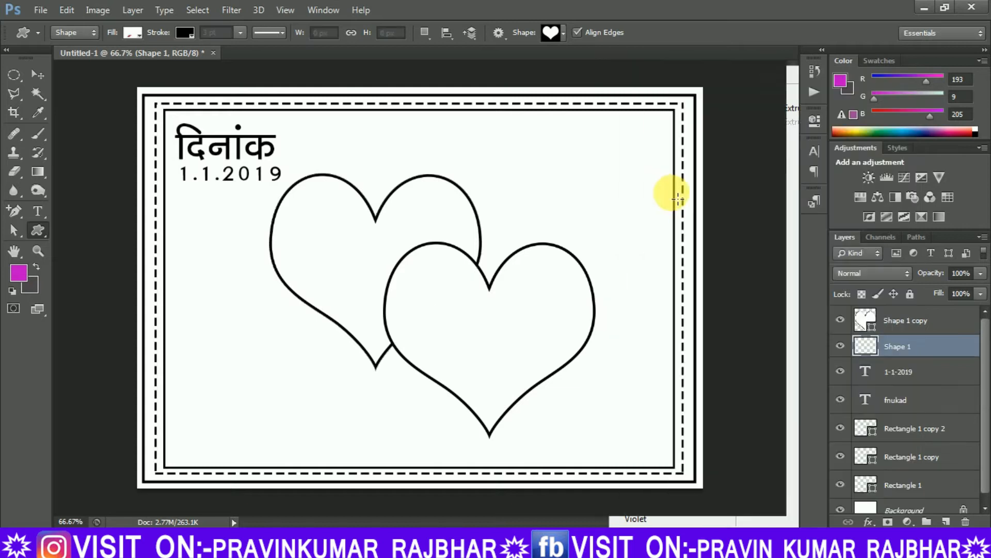
left_click(921, 325)
right_click(912, 323)
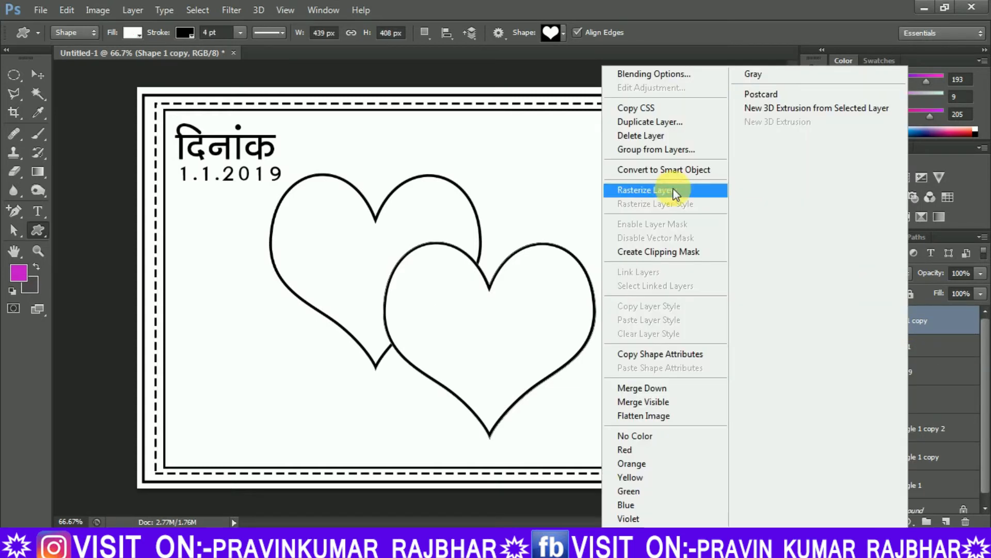
left_click(664, 189)
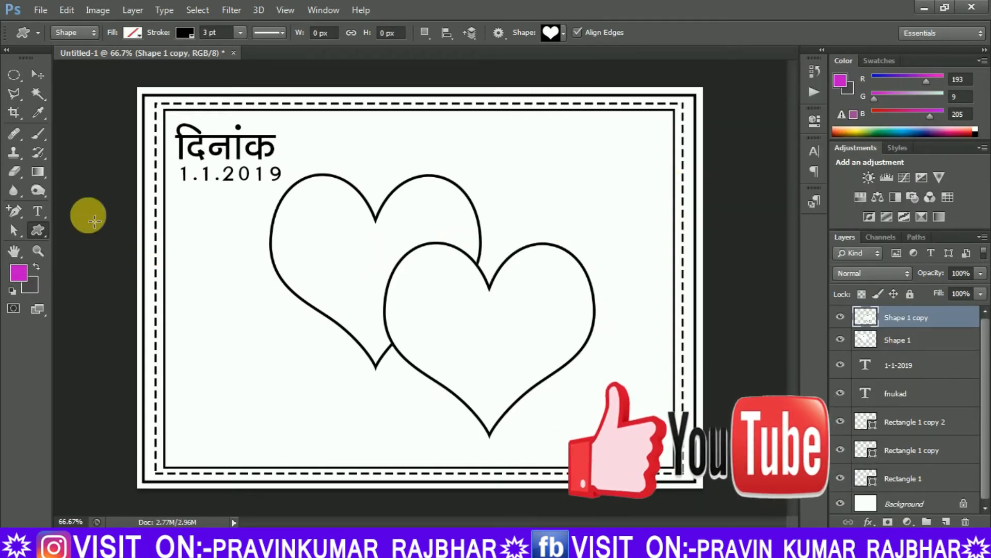
Erase the overlapping outline segments inside the two hearts on both layers so they form one joined contour
left_click(14, 171)
mouse_move(406, 287)
left_mouse_down()
mouse_move(451, 310)
mouse_move(419, 343)
mouse_move(459, 284)
left_mouse_up()
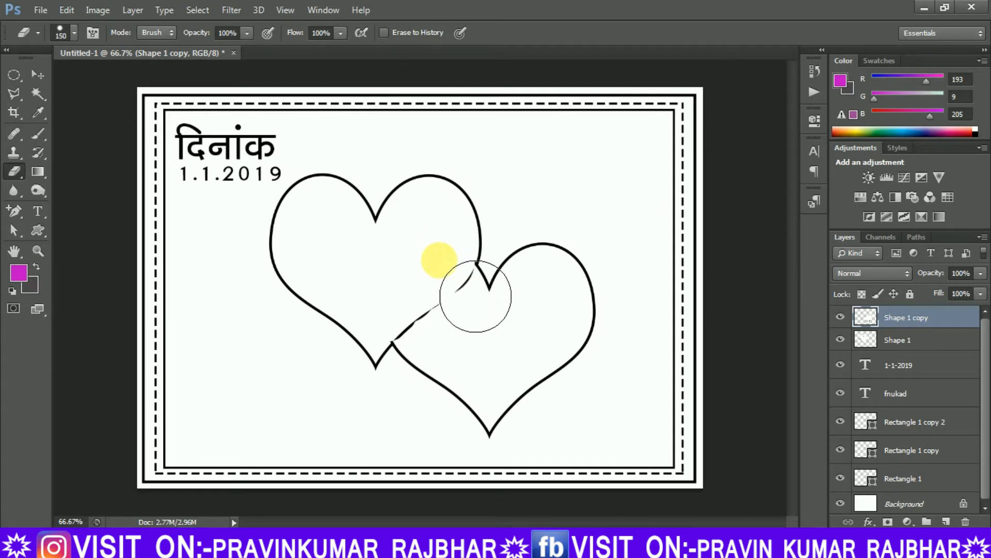
left_click(868, 338)
mouse_move(427, 371)
left_mouse_down()
mouse_move(433, 318)
mouse_move(422, 317)
mouse_move(443, 302)
left_mouse_up()
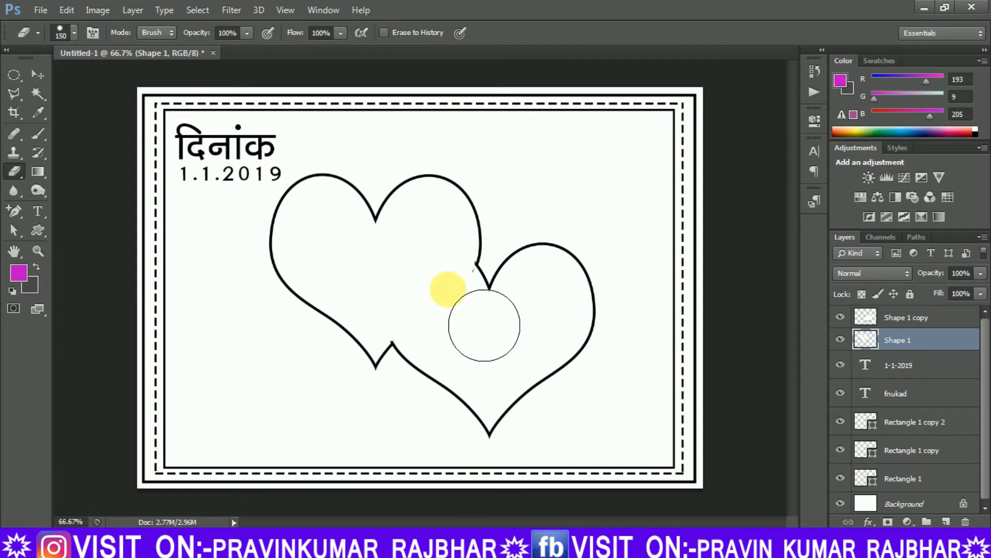
mouse_move(484, 327)
left_mouse_down()
mouse_move(468, 381)
mouse_move(458, 355)
mouse_move(504, 343)
left_mouse_up()
left_click(885, 317)
mouse_move(387, 335)
left_mouse_down()
mouse_move(487, 321)
mouse_move(476, 301)
mouse_move(433, 361)
mouse_move(422, 322)
mouse_move(401, 345)
mouse_move(516, 405)
mouse_move(518, 372)
mouse_move(474, 263)
mouse_move(521, 417)
left_mouse_up()
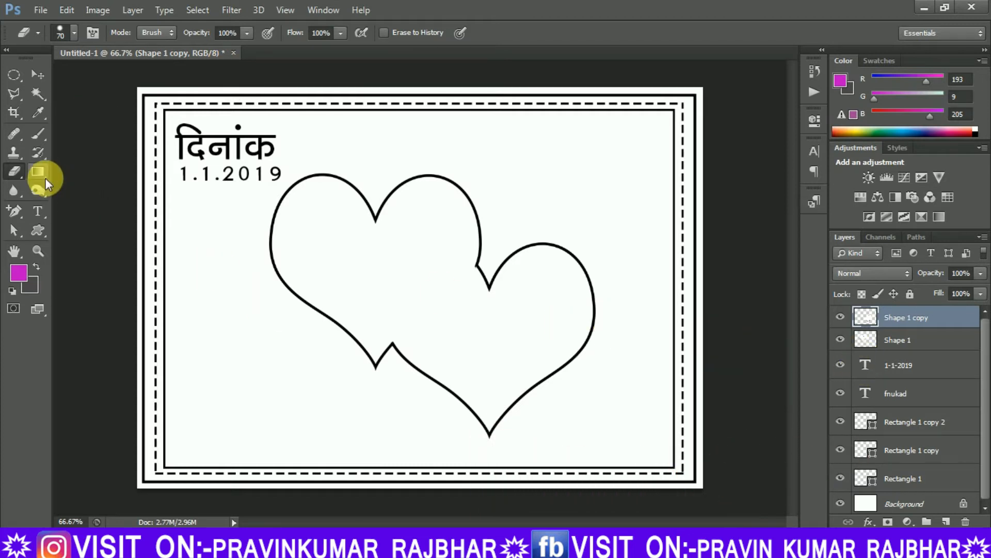
Choose the 314 px floral corner ornament brush and set the painting colour to black
left_click(43, 135)
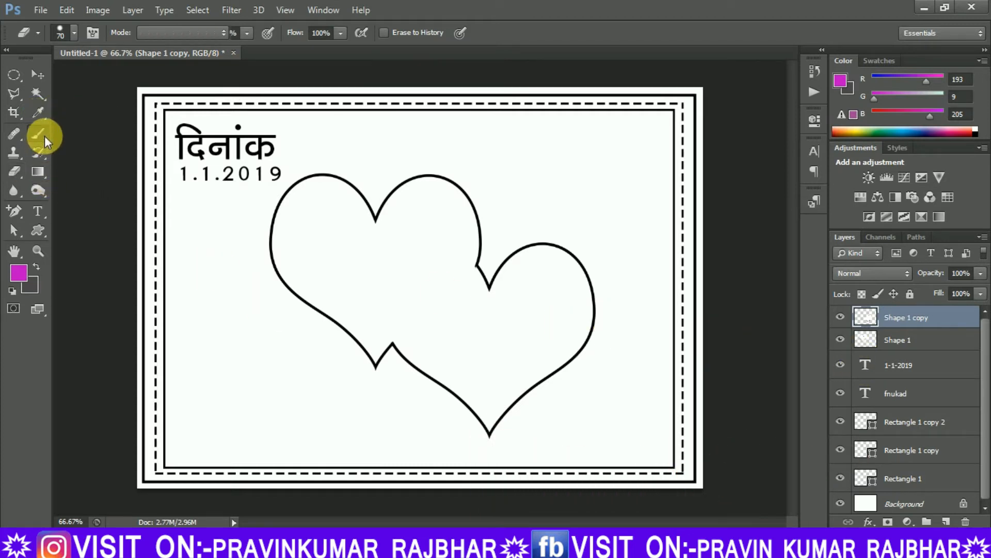
left_click(75, 34)
left_click_drag(164, 157, 168, 209)
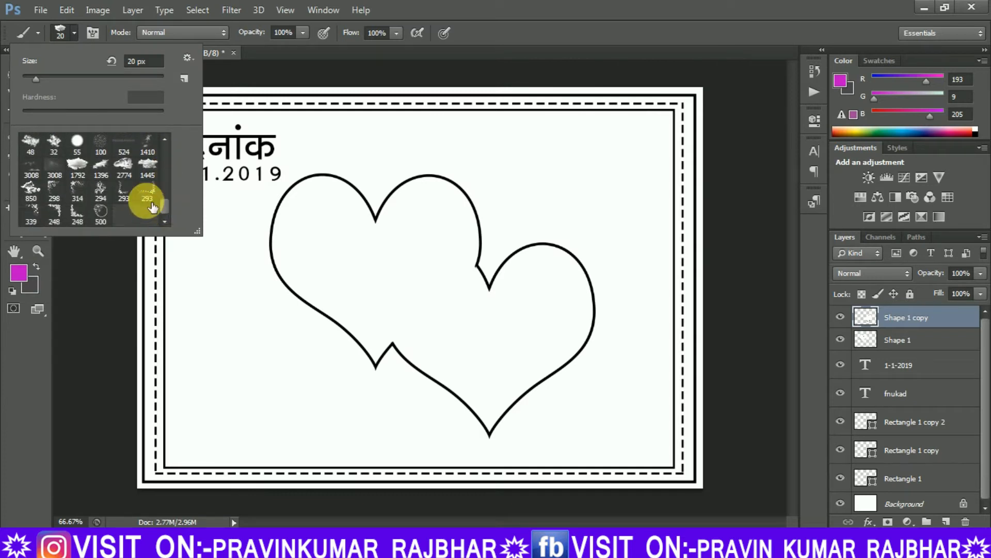
left_click(80, 195)
left_click(265, 321)
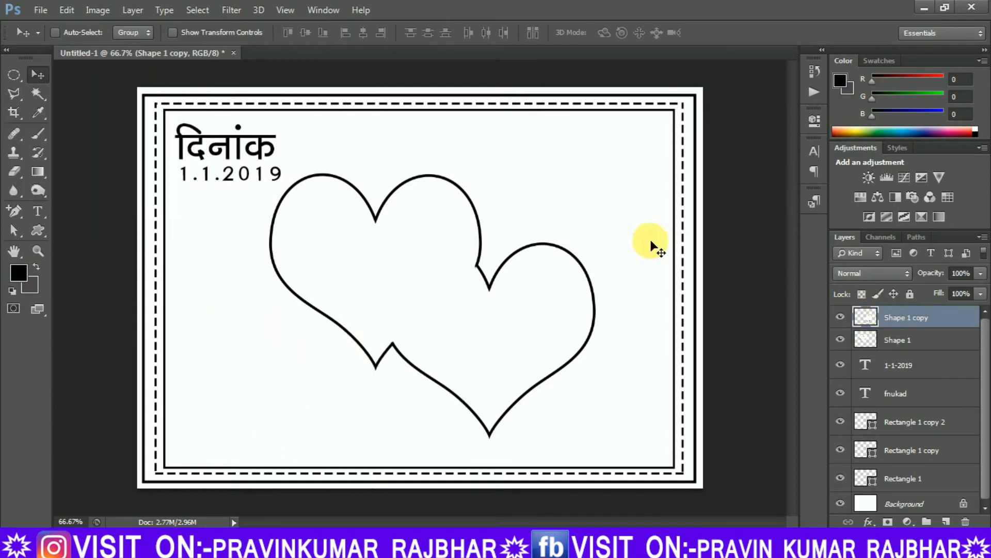
Add a new layer named Layer 1 and stamp the black floral ornament over the lower notch between the hearts
key("ctrl+shift+n")
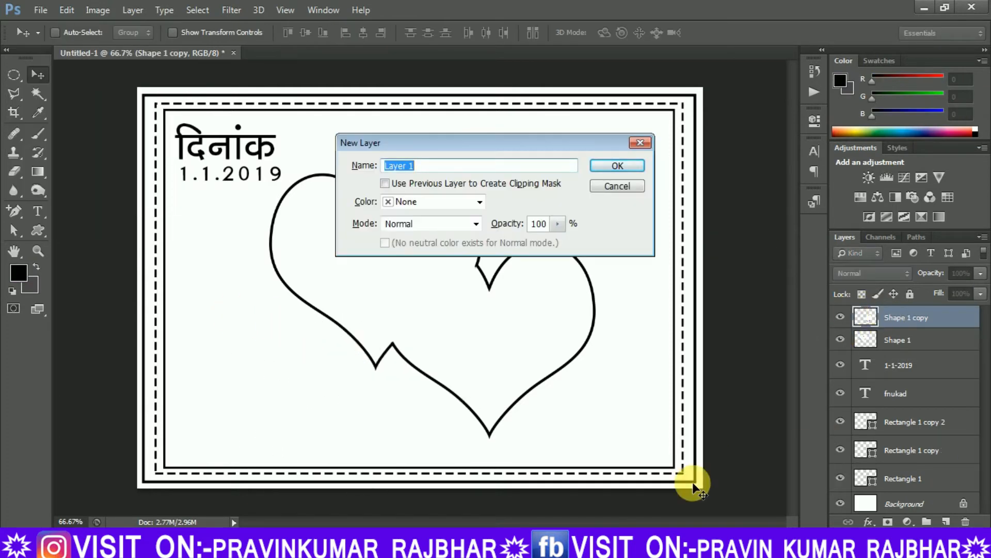
key("Return")
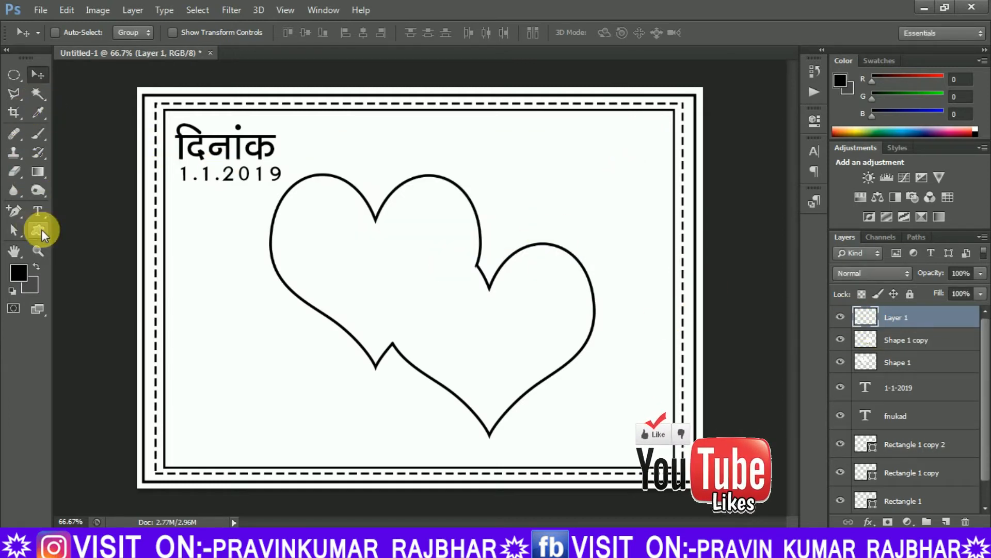
left_click(37, 133)
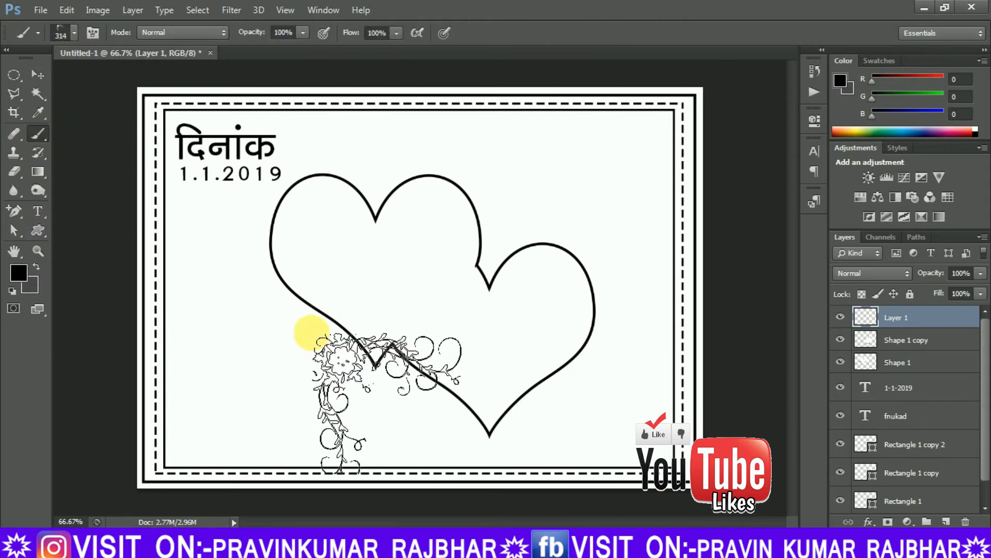
left_click(429, 403)
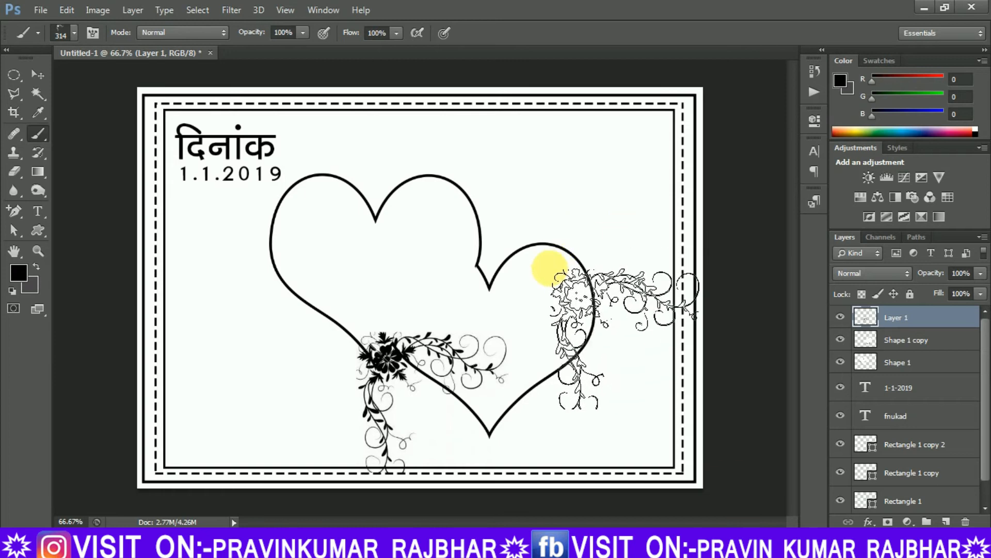
Scale the Layer 1 floral ornament to about 84% width and 88% height, rotate it to about 169°, and seat it over the lower notch
left_click(36, 72)
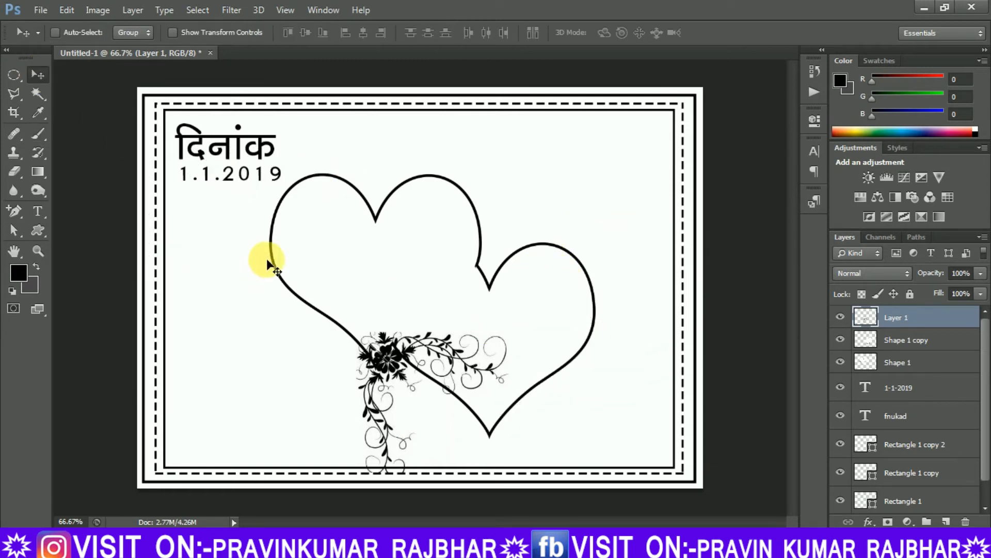
key("ctrl+t")
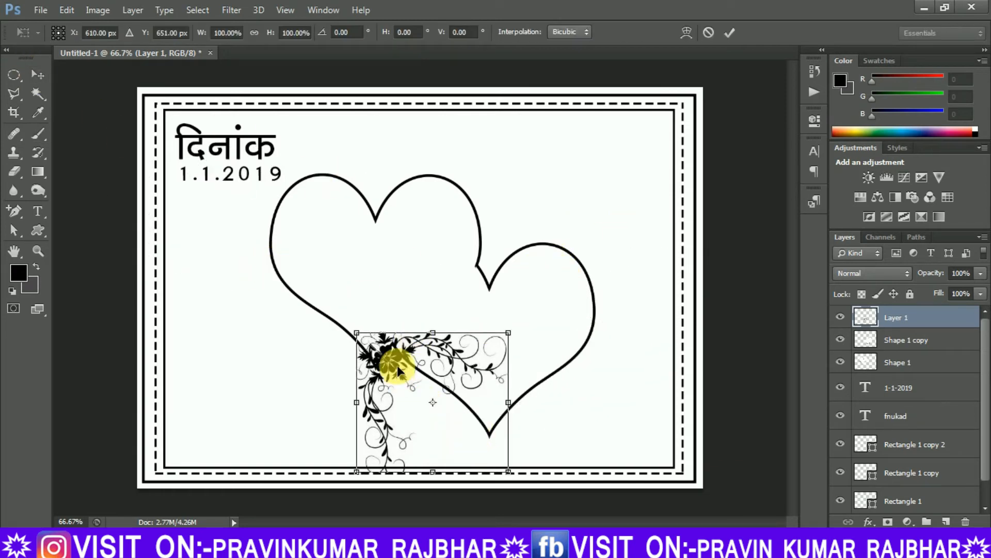
left_click_drag(398, 364, 392, 366)
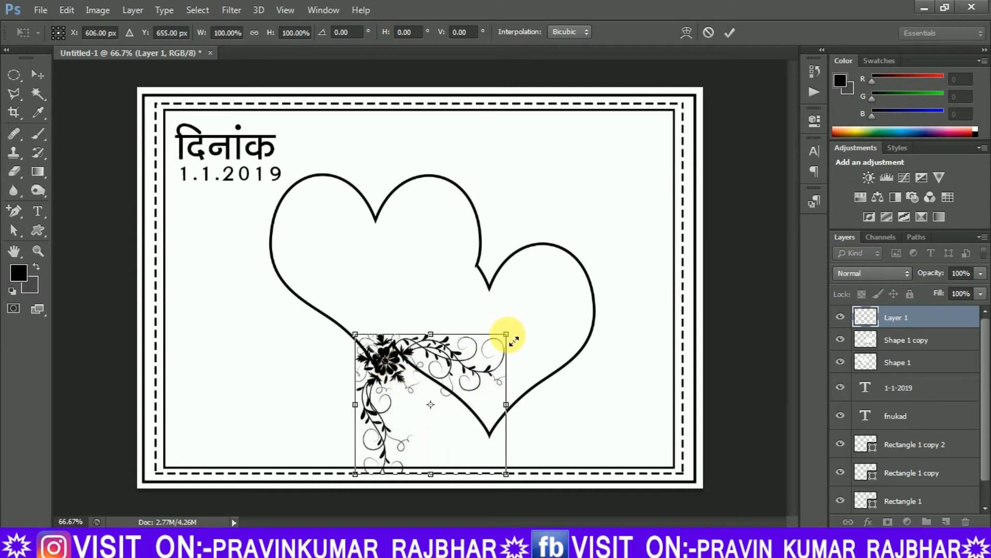
left_click_drag(514, 341, 492, 354)
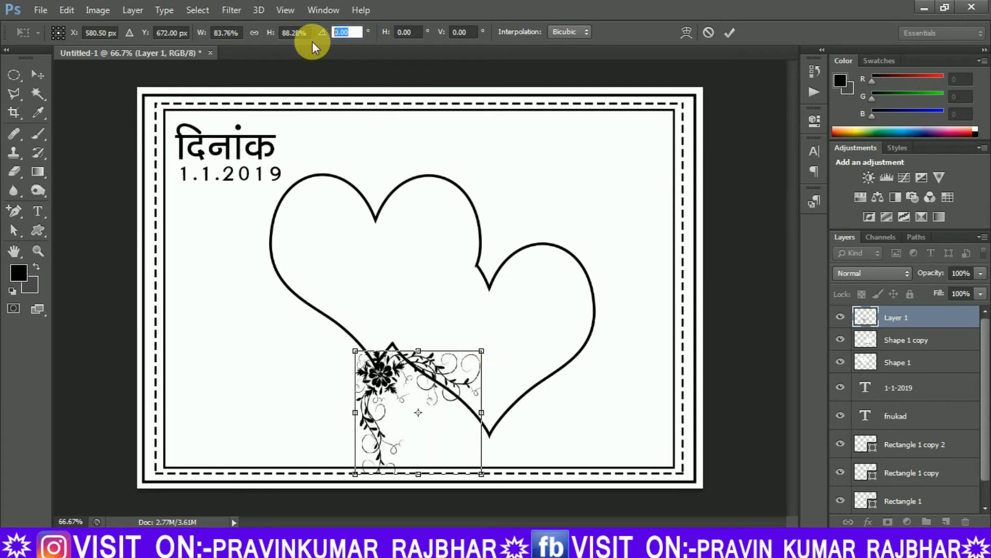
type("180")
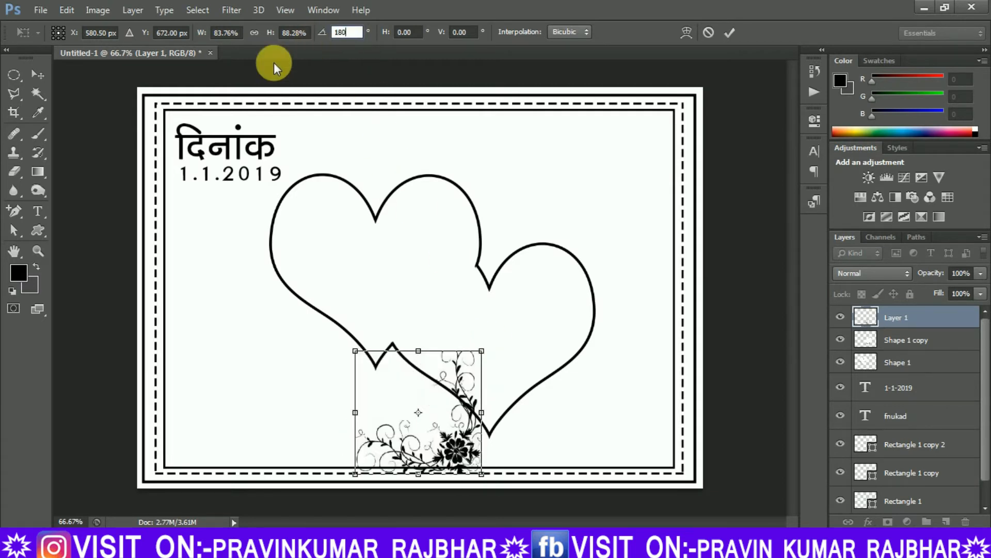
left_click_drag(440, 435, 377, 356)
left_click_drag(274, 398, 288, 425)
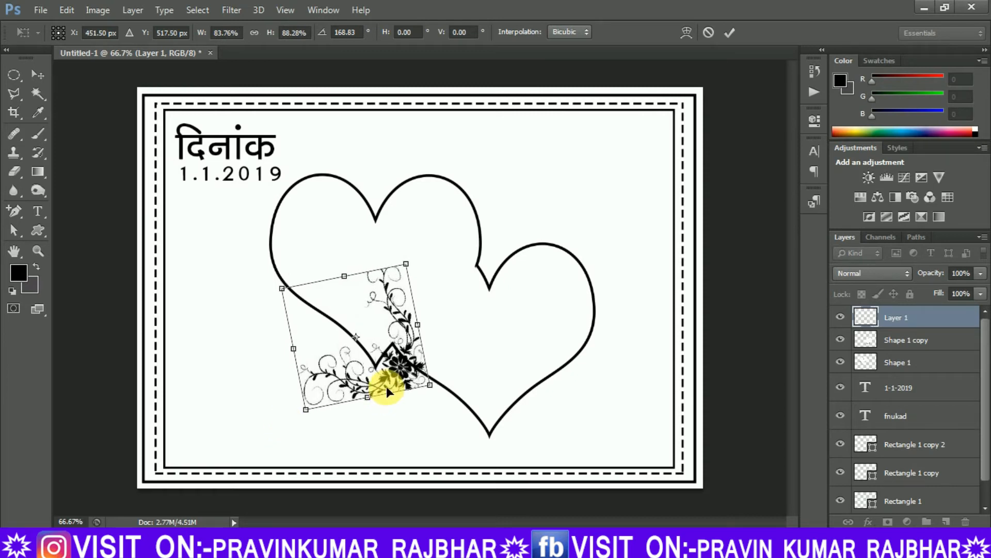
key("Return")
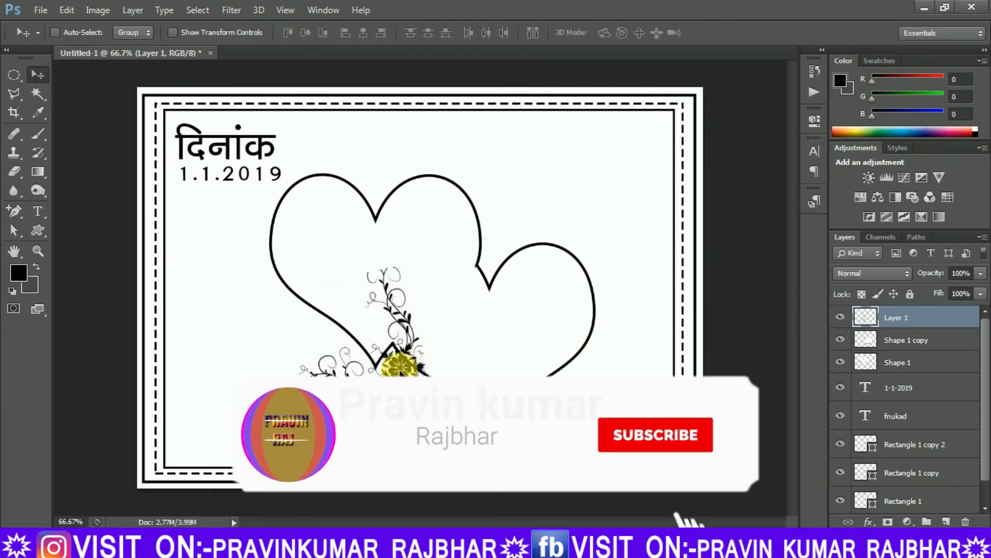
Duplicate the Layer 1 ornament, rotate the copy 180°, and place it over the upper notch where the hearts meet
left_click_drag(937, 325, 948, 521)
left_click_drag(390, 363, 491, 256)
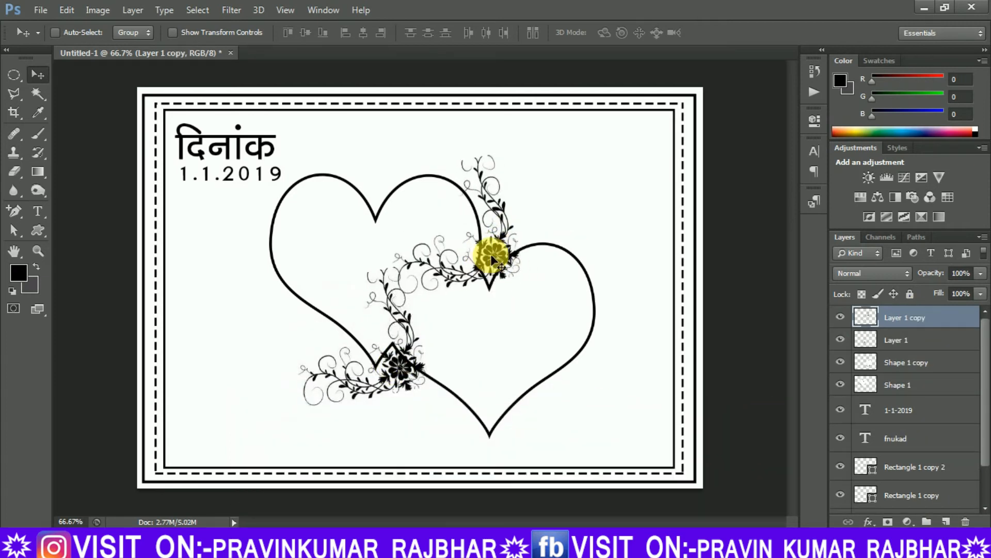
key("ctrl+t")
left_click(342, 32)
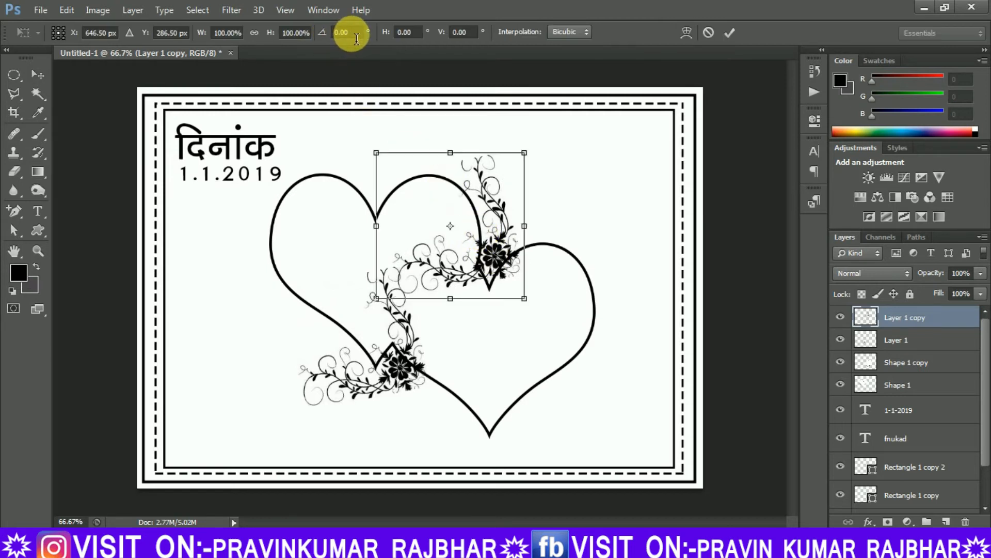
type("180")
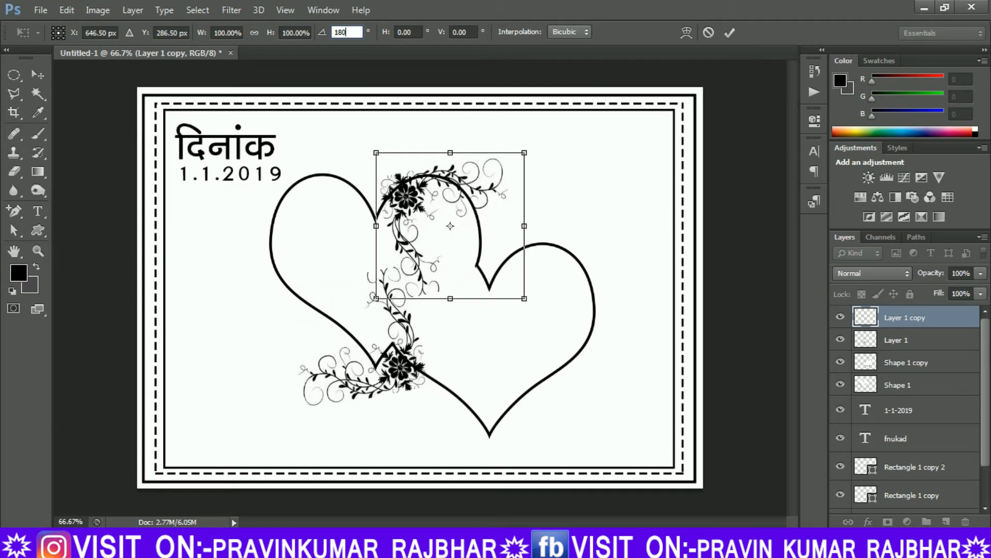
left_click_drag(419, 209, 512, 249)
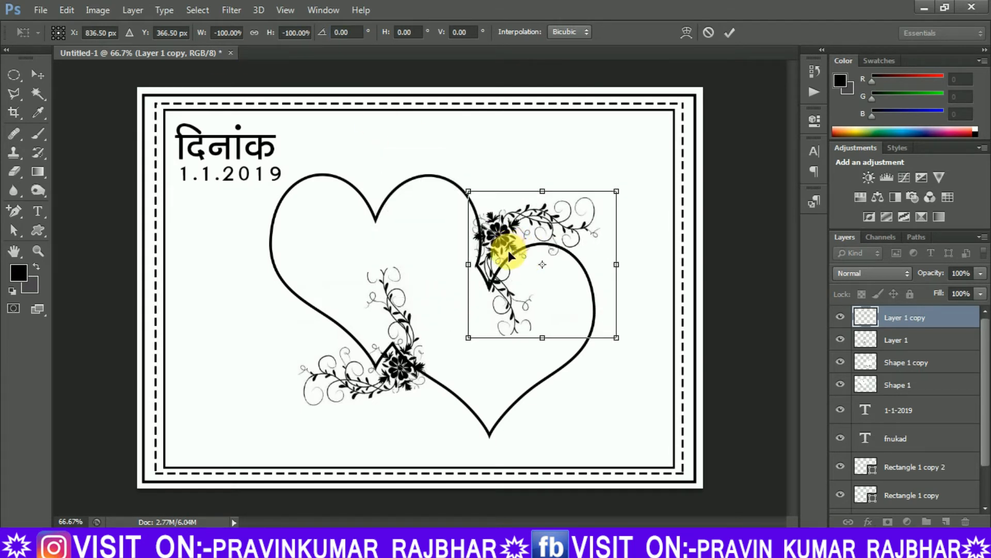
key("Return")
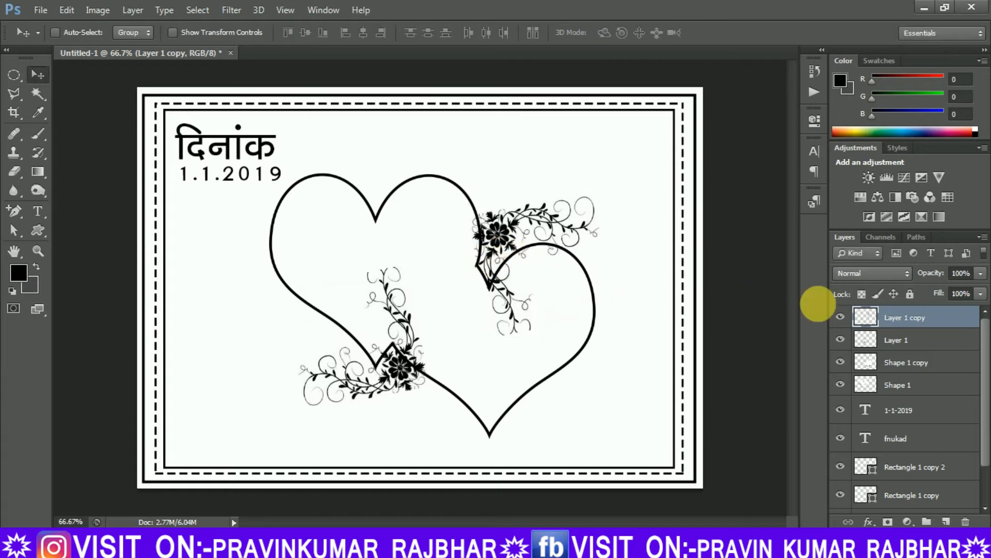
Nudge the Layer 1 ornament slightly left and down to centre its flower on the lower notch
left_click(894, 341)
key("Left")
key("Left")
key("Left")
key("Left")
key("Left")
key("Left")
key("Left")
key("Left")
key("Down")
key("Down")
key("Down")
key("Down")
key("Down")
key("Down")
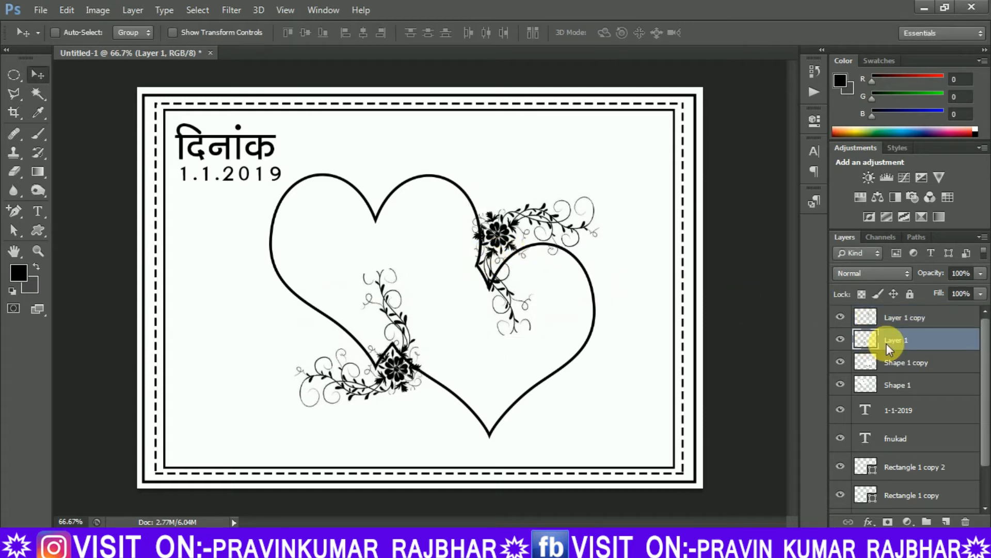
key("Left")
key("Left")
key("Left")
key("Left")
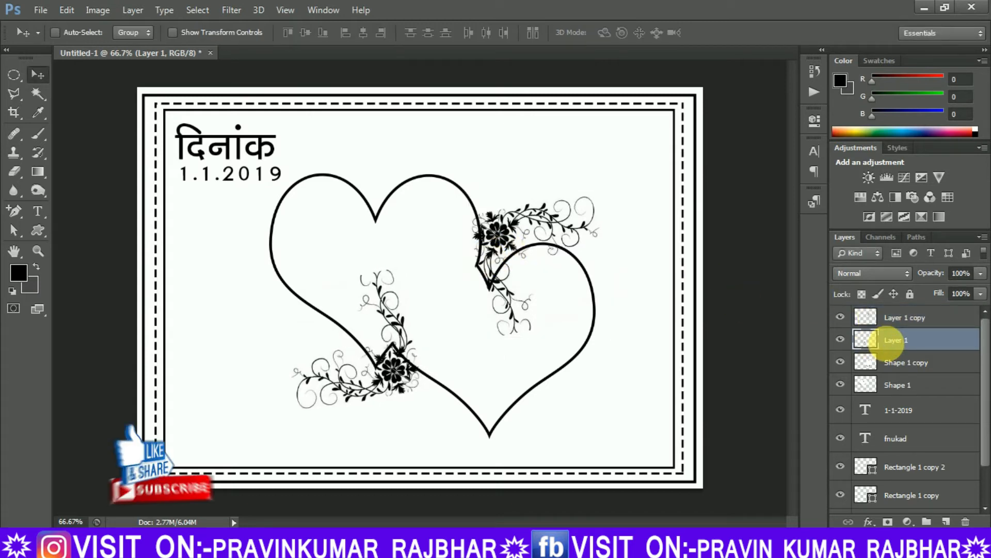
Move both floral ornament layers, Layer 1 and Layer 1 copy, beneath the Shape 1 heart layer
left_click(894, 325, "shift")
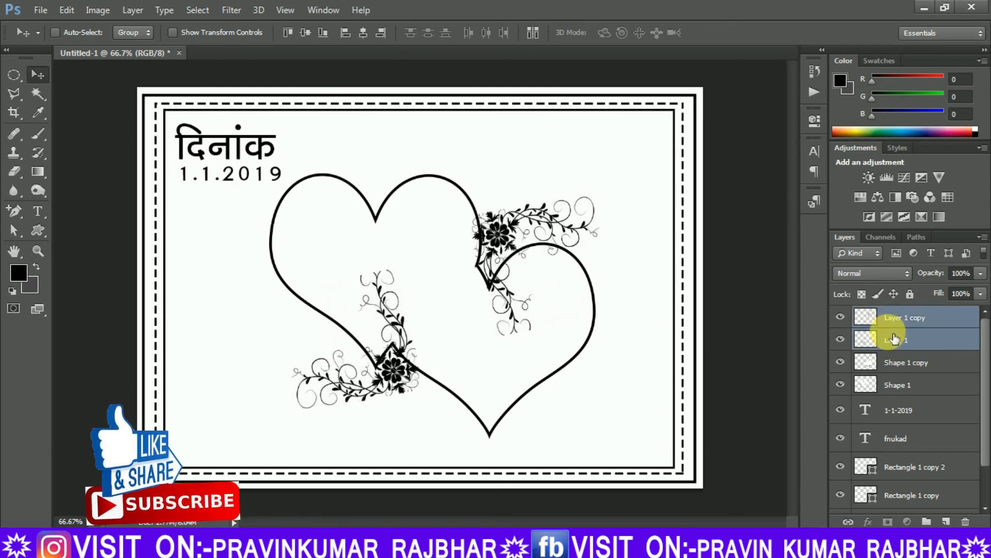
left_click_drag(895, 368, 894, 395)
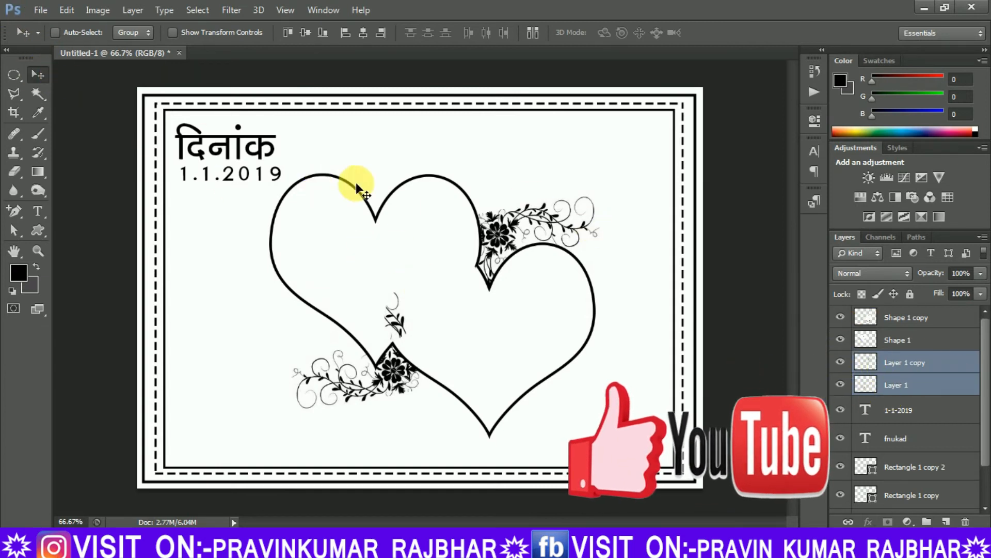
Hide both heart outline layers to check the ornaments underneath, and show them again
left_click(849, 365)
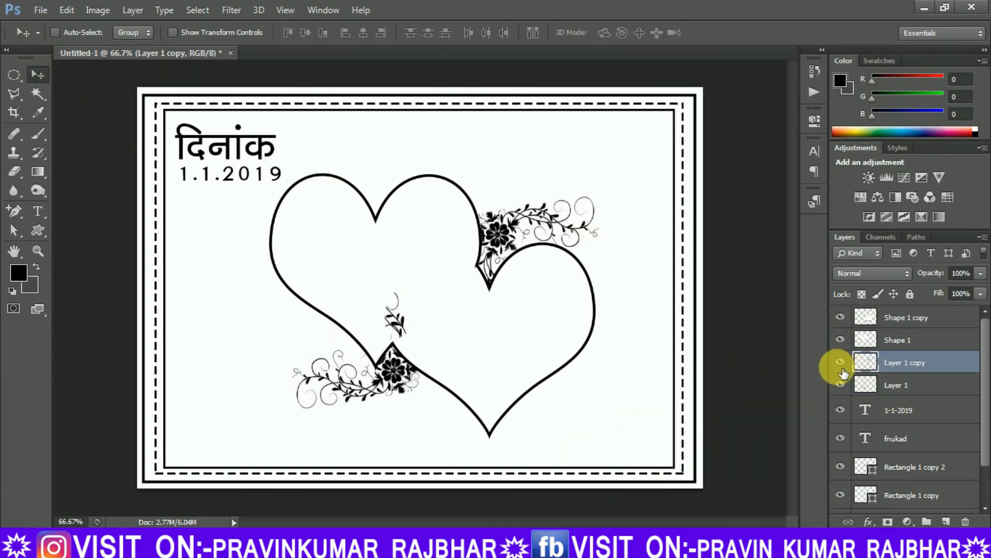
left_click(840, 318)
left_click(840, 340)
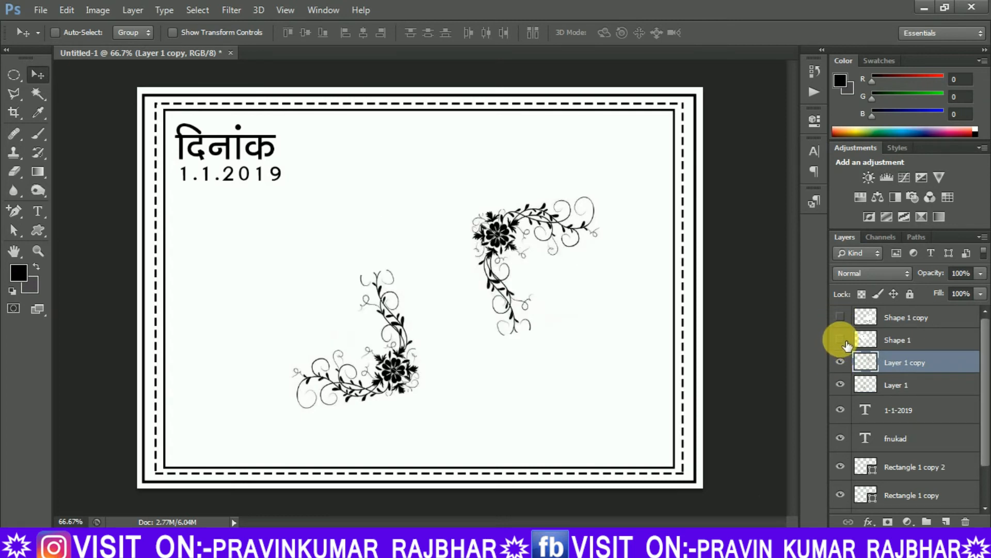
left_click(841, 317)
left_click(841, 339)
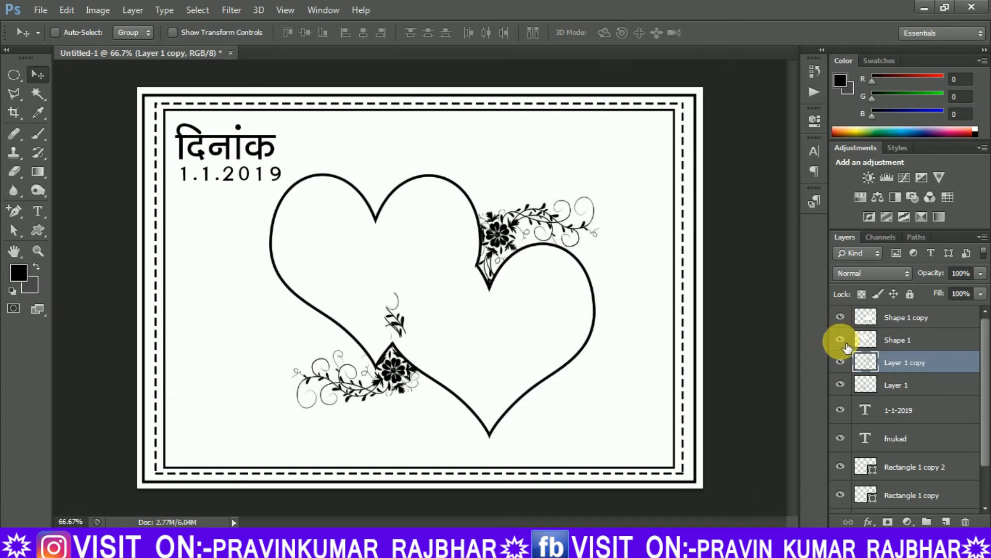
Erase the leftover leafy sprig of the Layer 1 ornament that lies inside the hearts
left_click(16, 174)
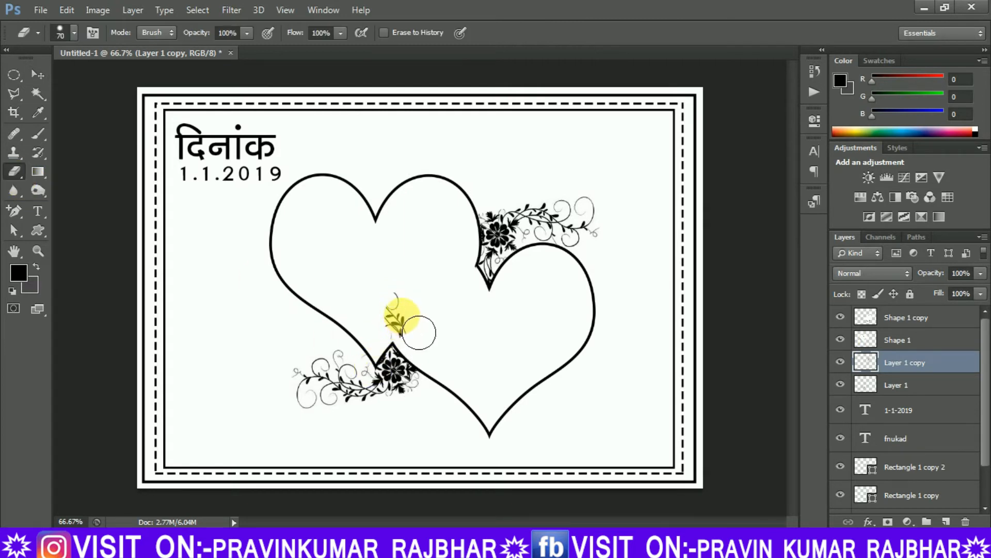
left_click(878, 384)
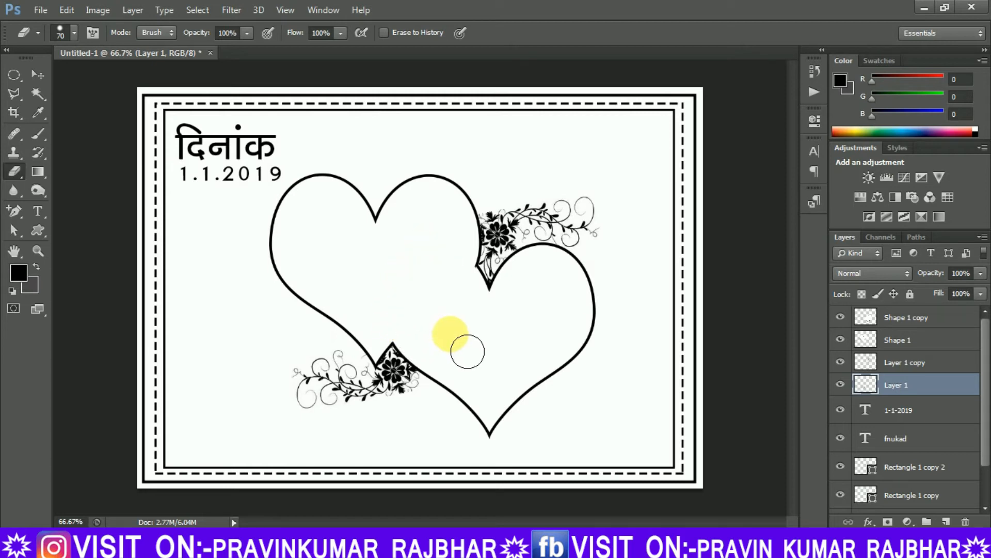
left_click(38, 75)
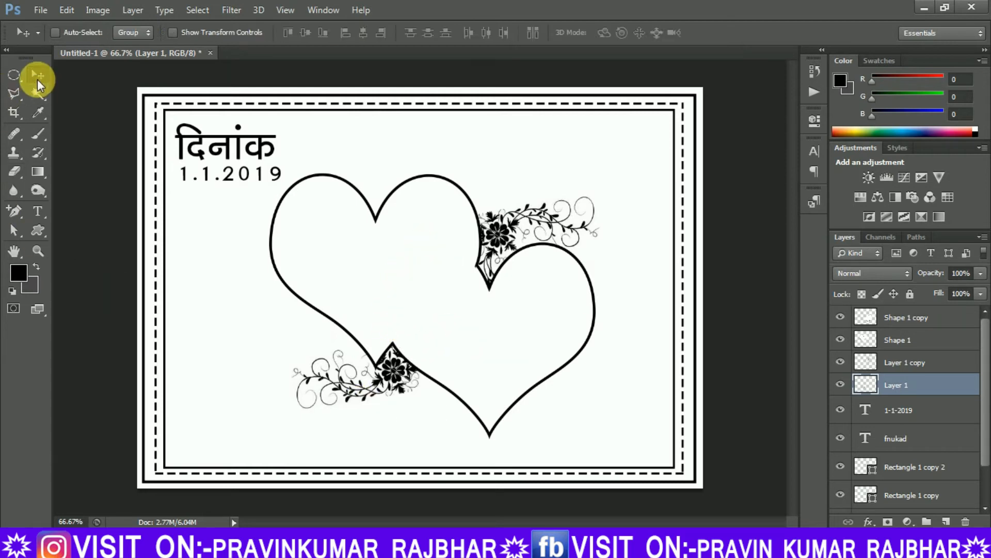
left_click(40, 136)
left_click(76, 34)
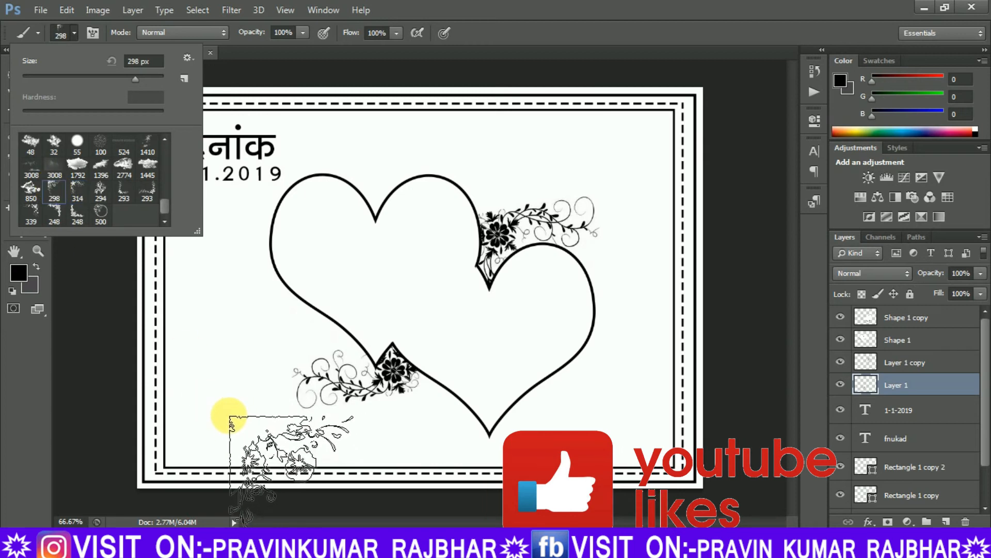
key("v")
Add a new layer above Shape 1 copy and stamp the 248 px floral corner brush in the inner frame's lower-left corner
left_click(885, 316)
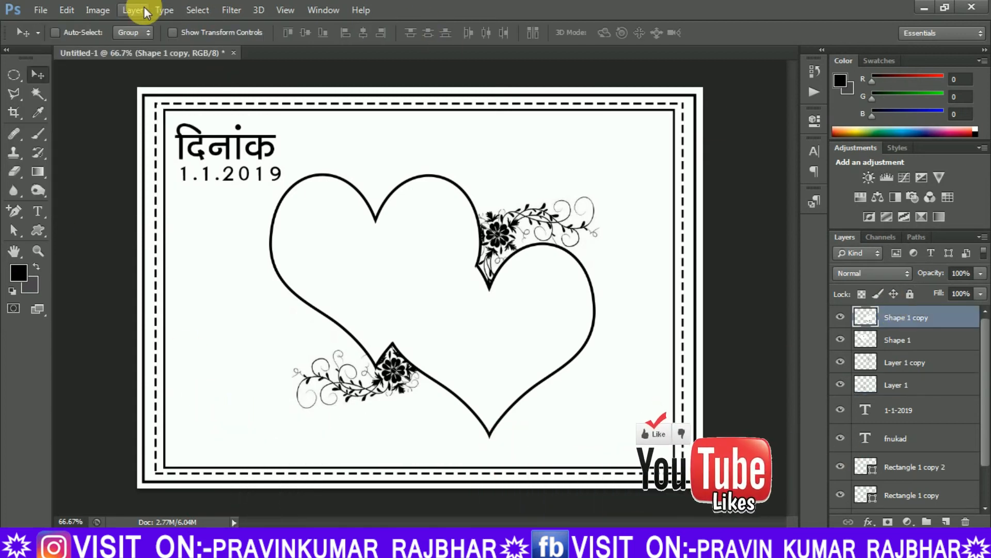
left_click(135, 10)
mouse_move(140, 26)
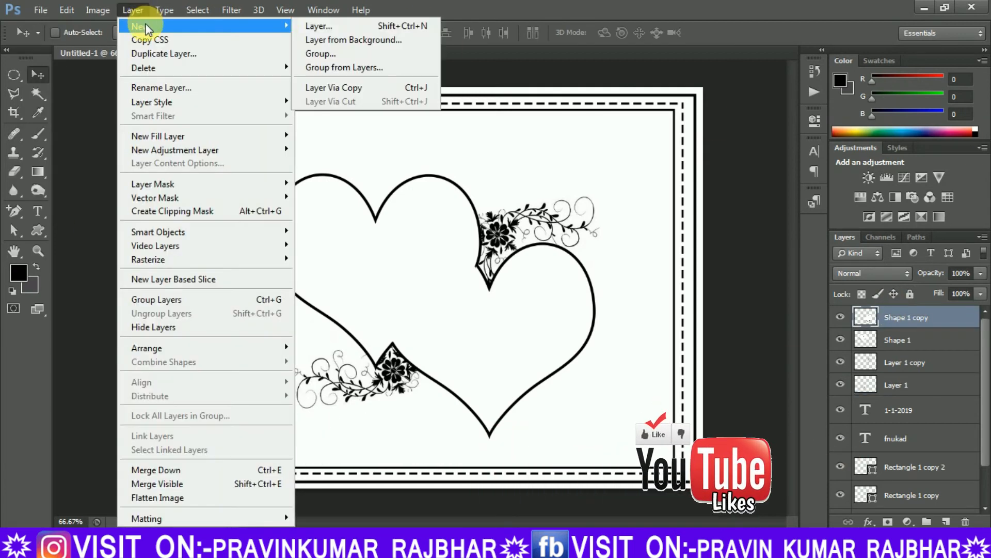
left_click(336, 27)
left_click(613, 169)
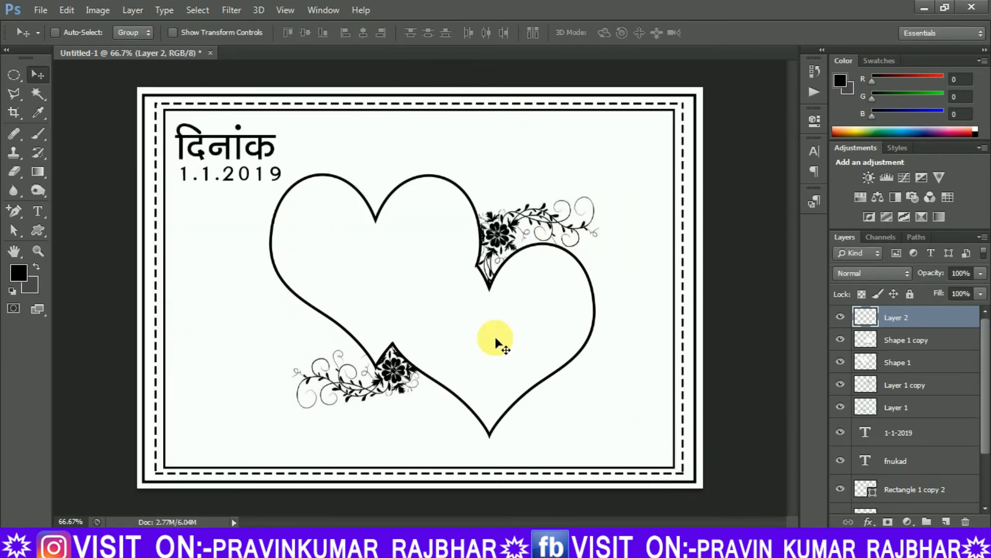
left_click(38, 138)
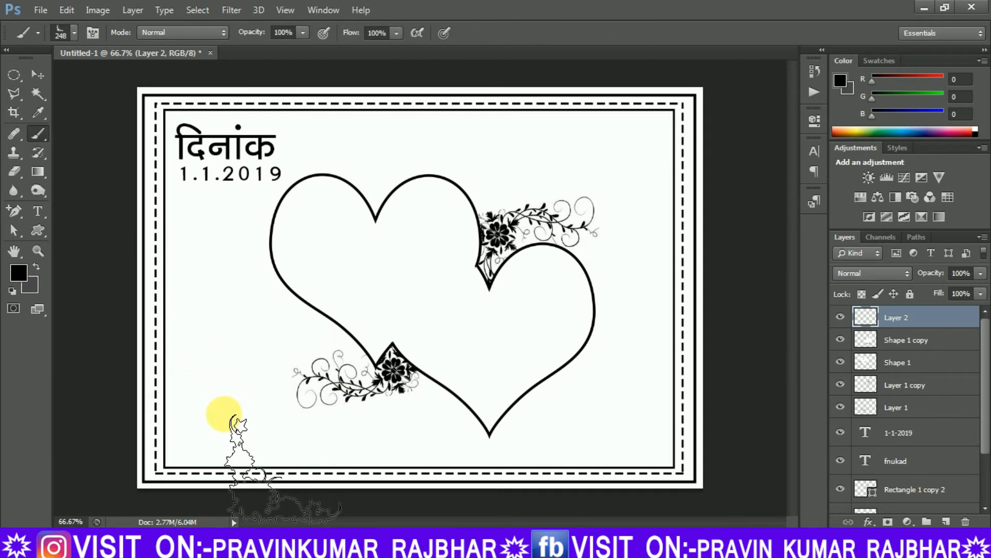
left_click(222, 411)
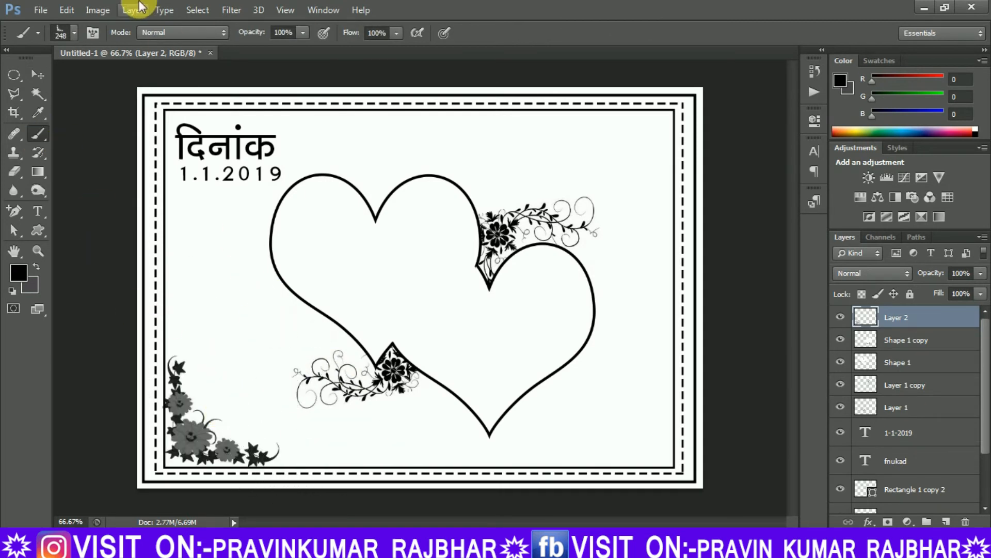
Duplicate the Layer 2 corner flowers and move the copy to the inner frame's upper-right corner
left_click(39, 75)
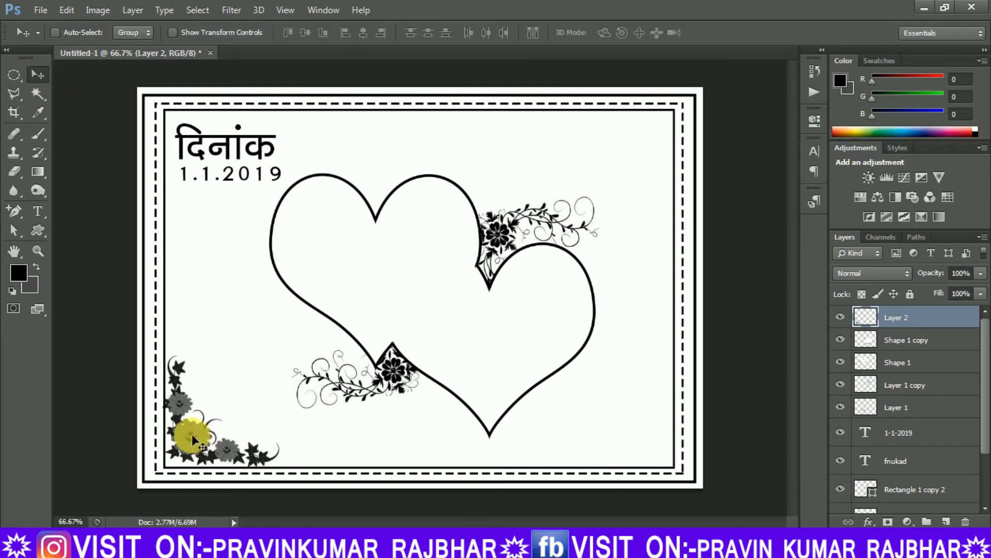
left_click_drag(907, 340, 947, 521)
left_click_drag(185, 432, 581, 184)
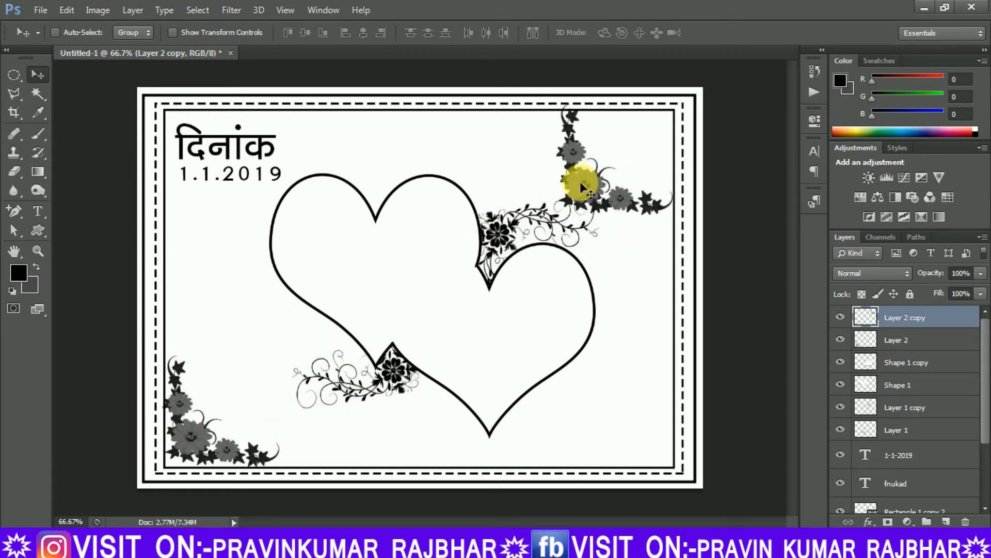
Rotate the copied corner flowers 180° so they fit the frame's upper-right corner
key("ctrl+t")
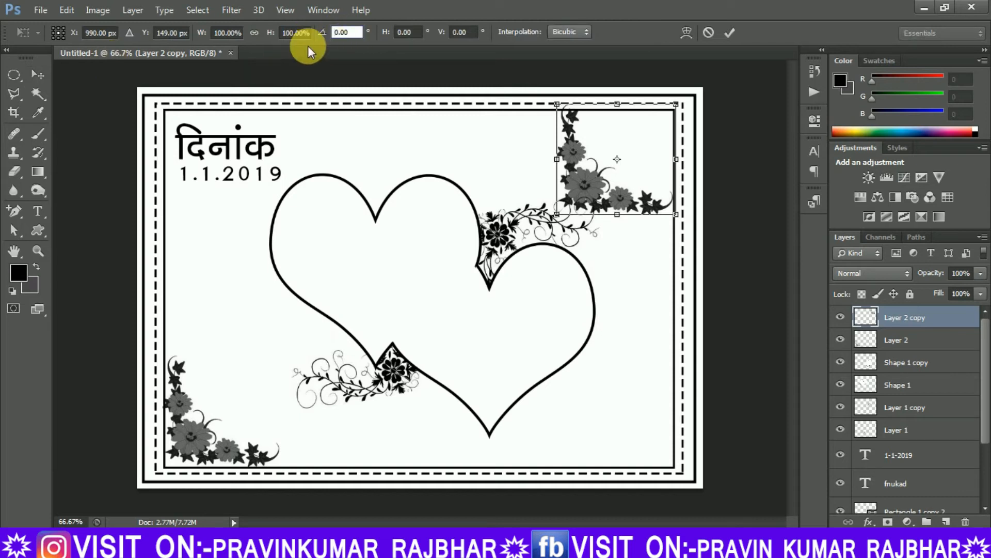
left_click(359, 34)
type("90")
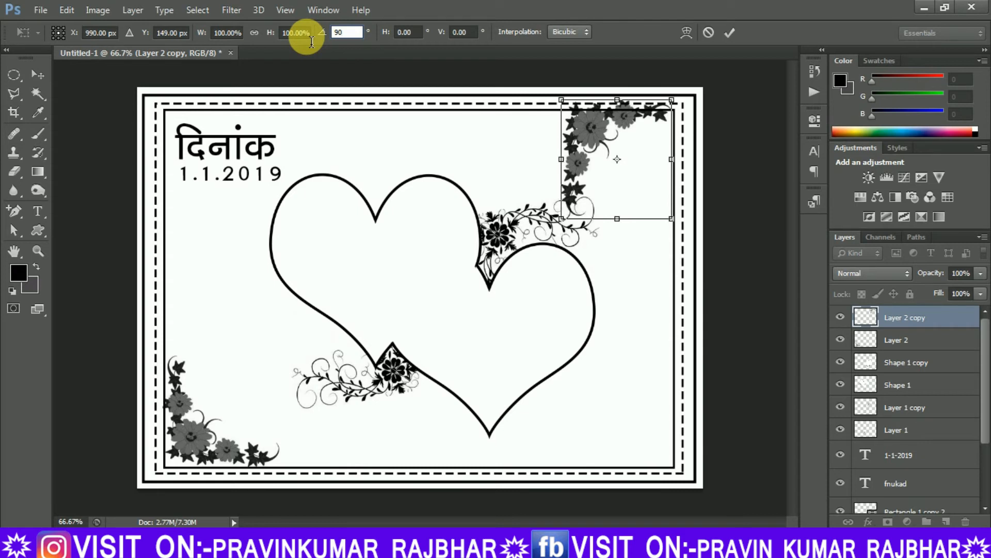
key("BackSpace")
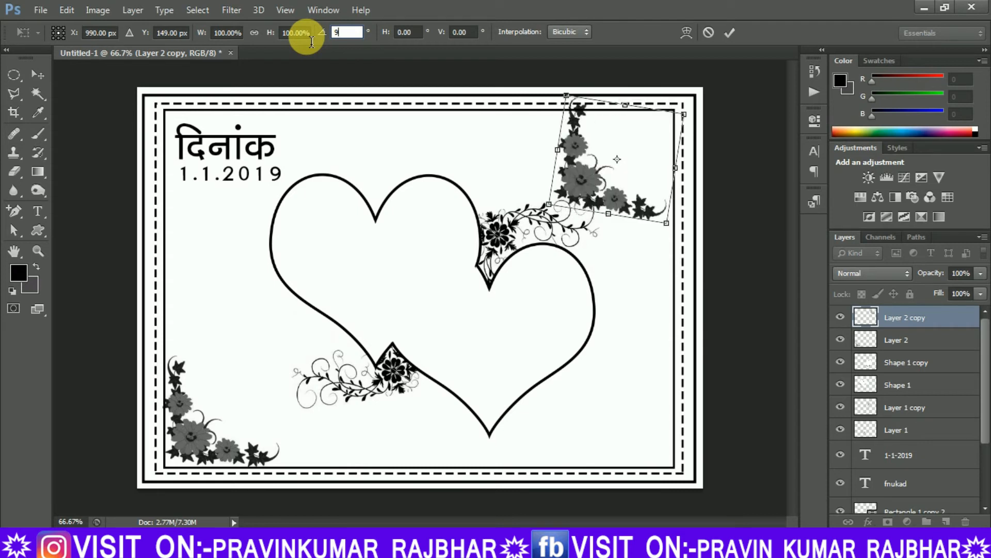
type("180")
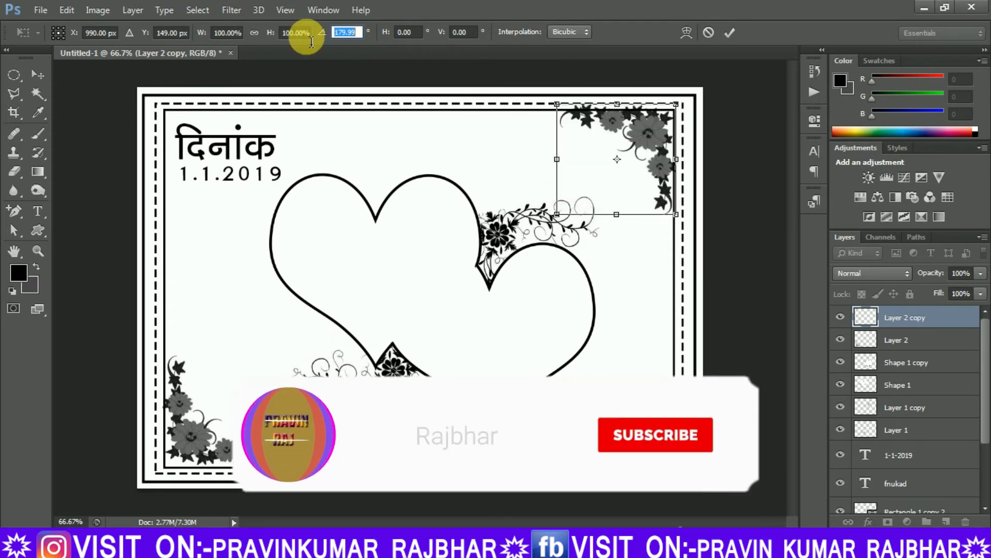
key("Return")
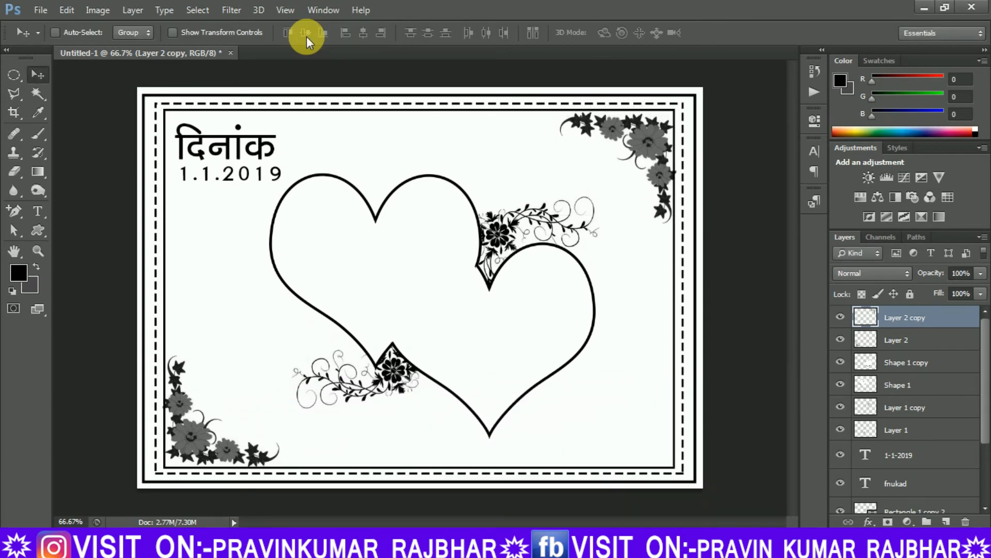
Nudge the Layer 2 copy corner flowers slightly left and up against the inner frame's upper-right corner
key("Left")
key("Left")
key("Left")
key("Left")
key("Left")
key("Left")
key("Up")
key("Up")
key("Up")
key("Up")
key("Up")
key("Up")
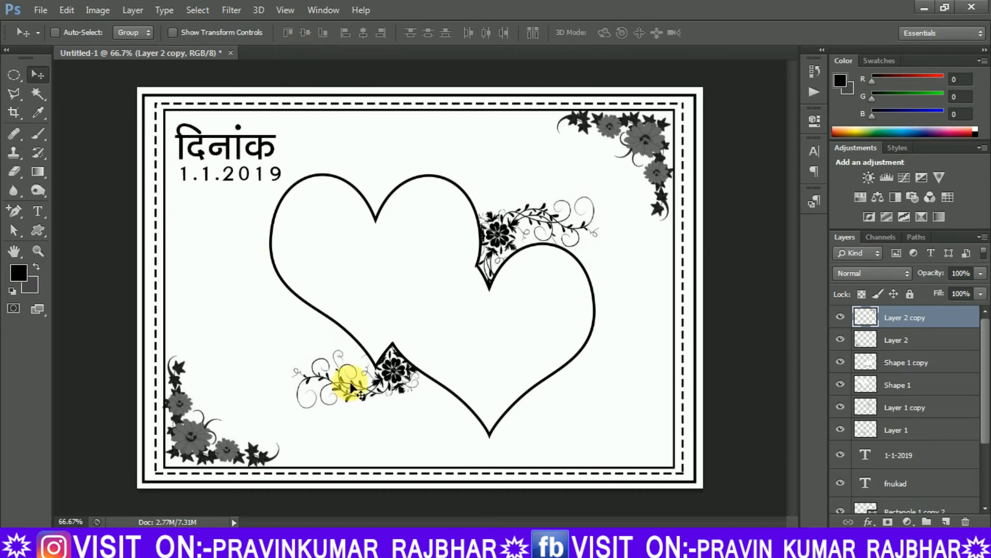
Start a 72 pt text line below the lower floral ornament in the Kruti Dev 672 font
left_click(39, 211)
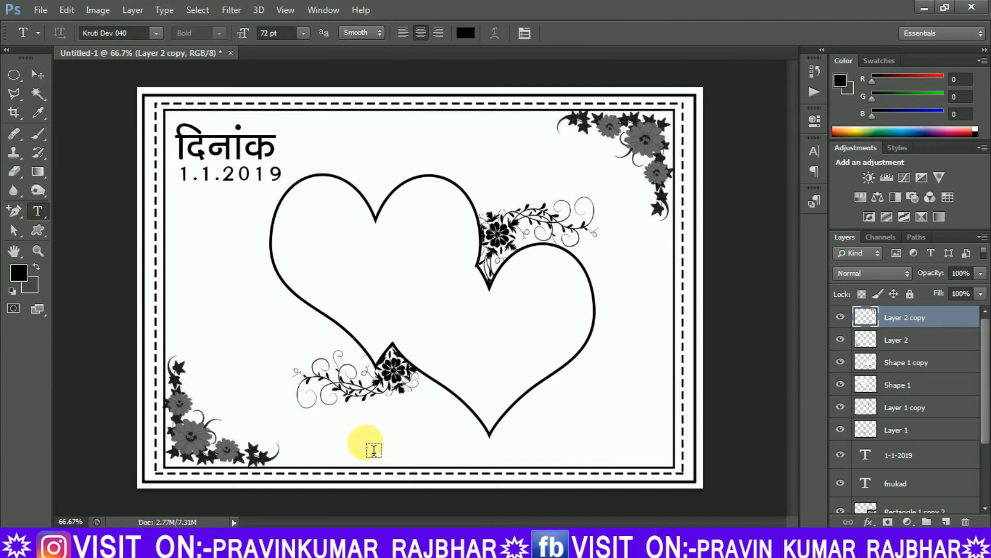
left_click(367, 444)
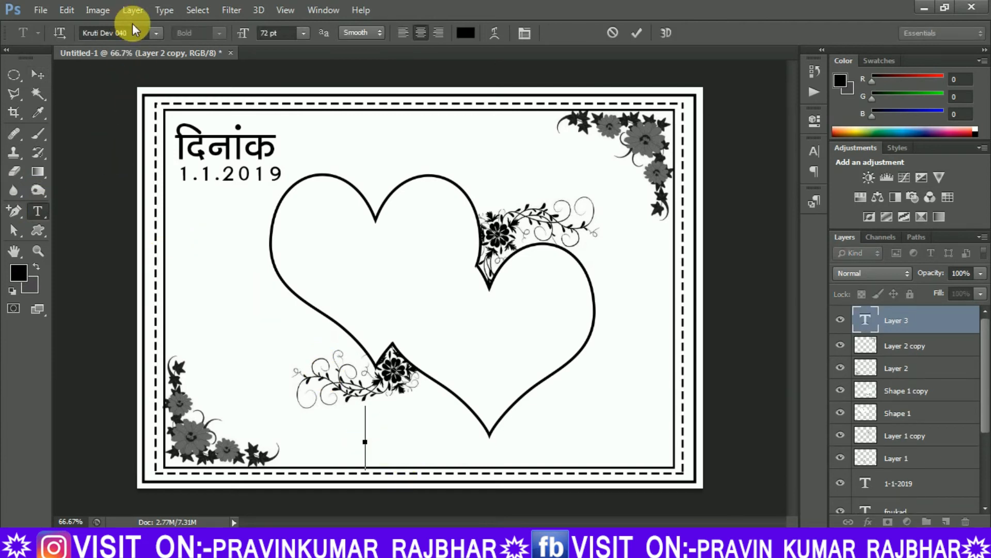
left_click(155, 34)
left_click_drag(335, 264, 340, 288)
left_click(221, 165)
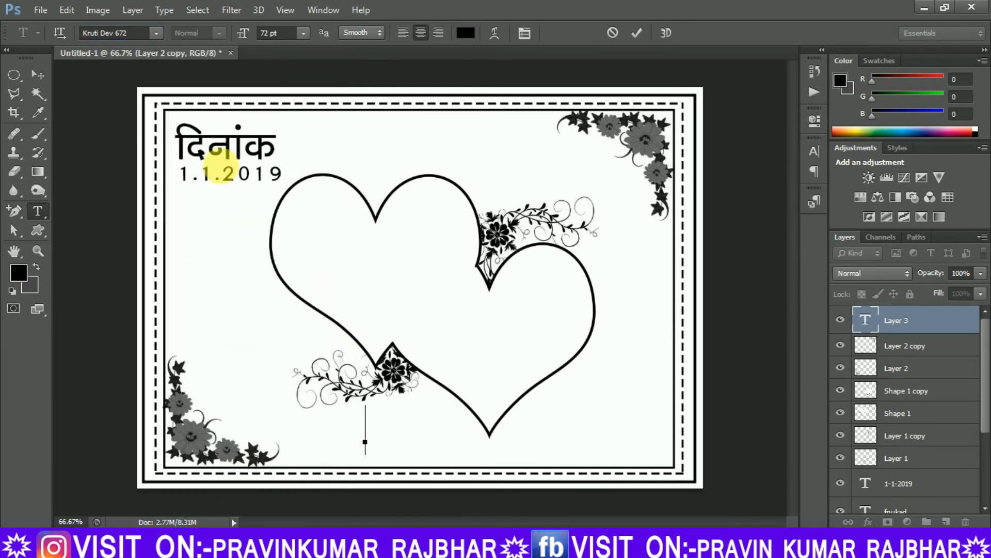
Enter the greeting "vkidk ;k=k eaxye; gks" so it reads आपका यात्रा मंगलमय हो, and commit the text
type("n")
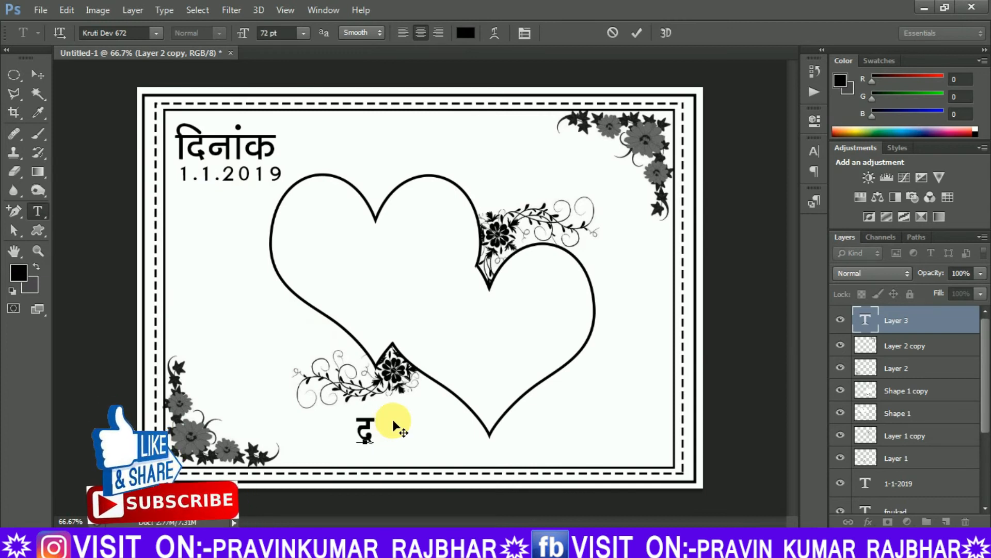
key("BackSpace")
type("m")
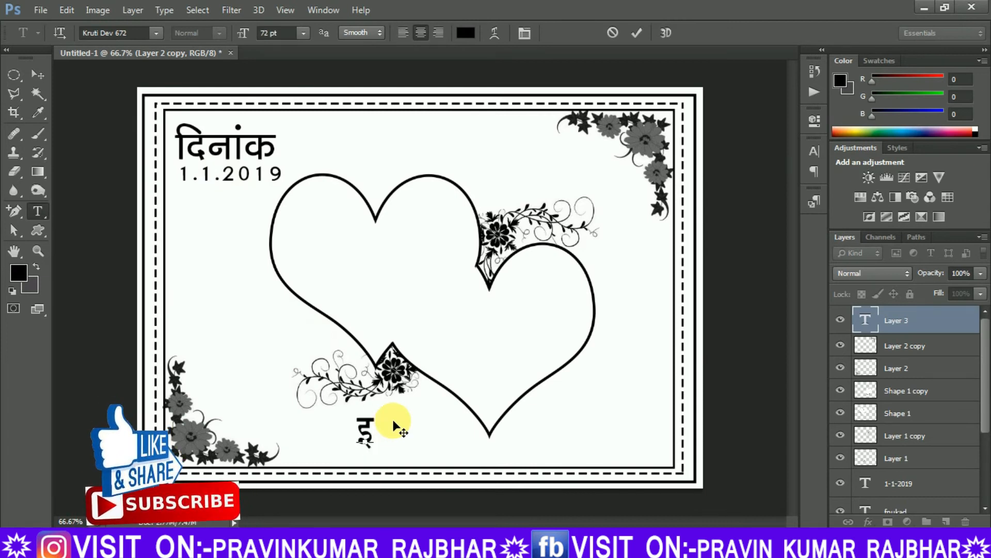
type("v")
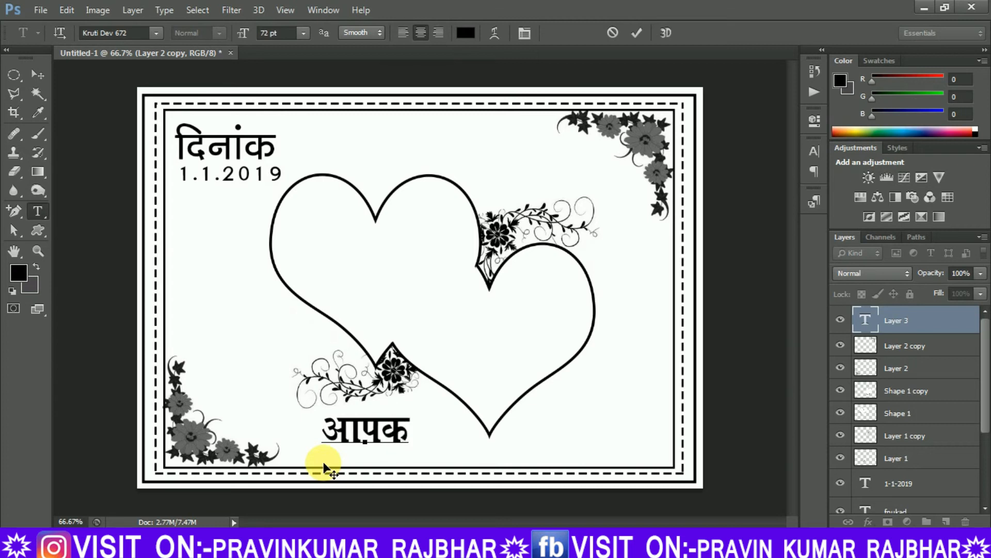
type("k")
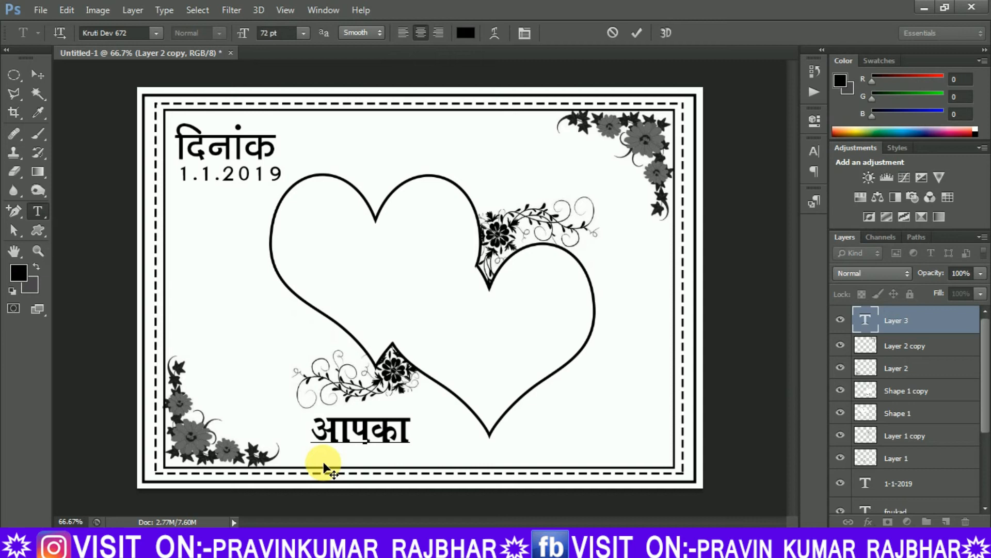
type(" ;")
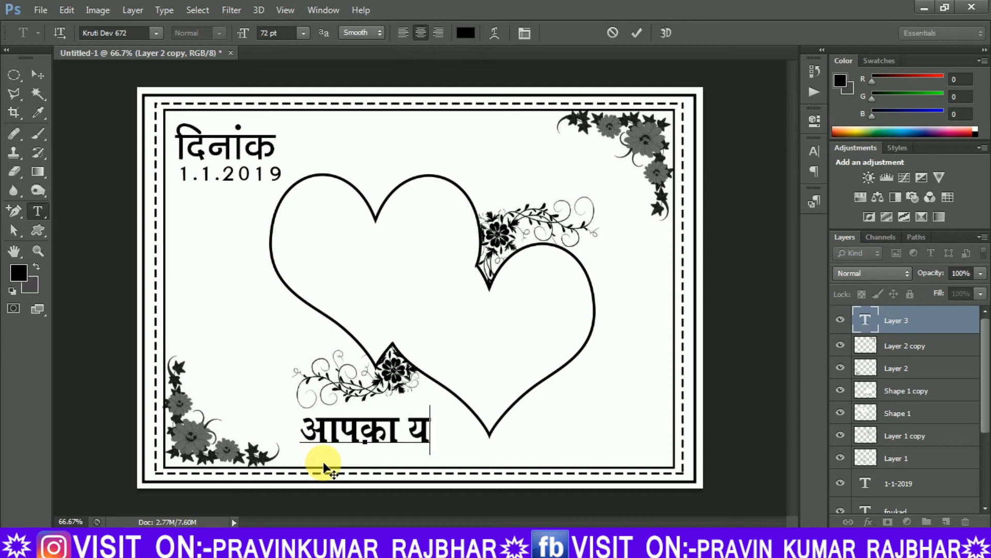
type("k+")
key("BackSpace")
type("=k")
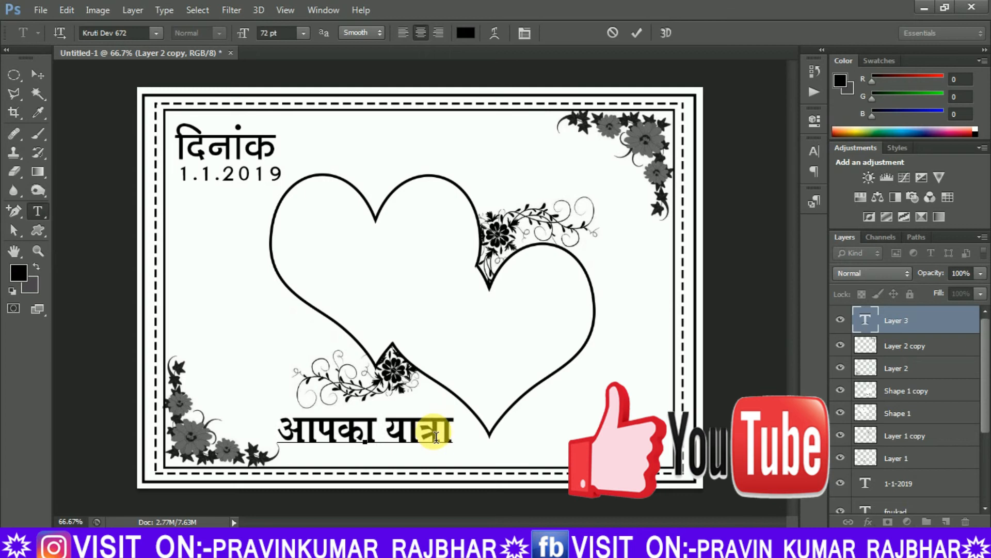
type(" e")
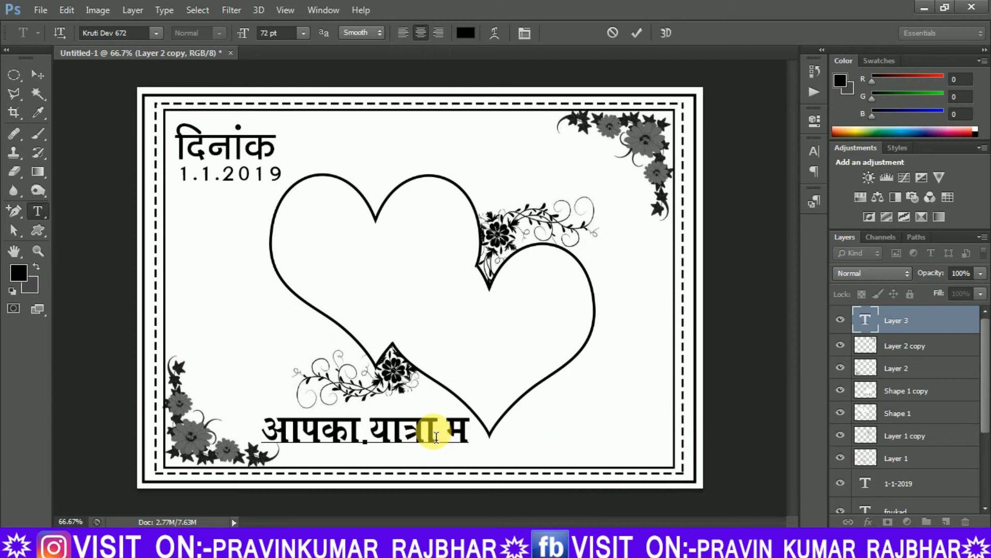
type("av")
key("BackSpace")
type("c")
key("BackSpace")
type("x")
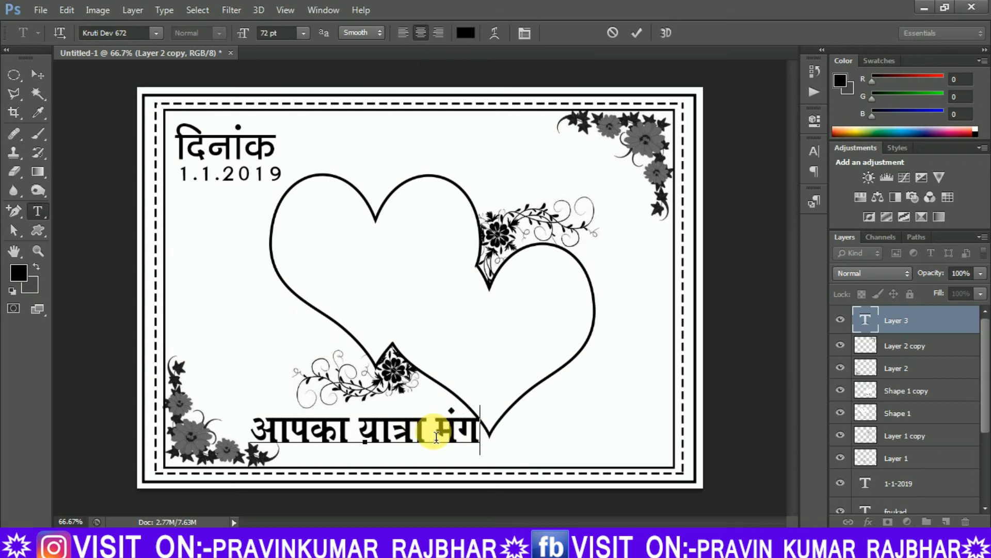
type("y")
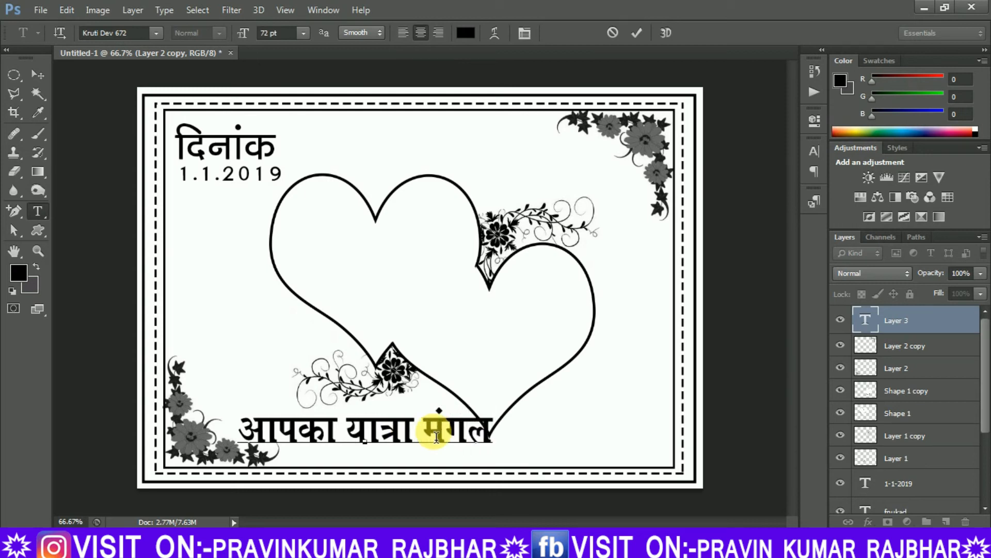
type("e;")
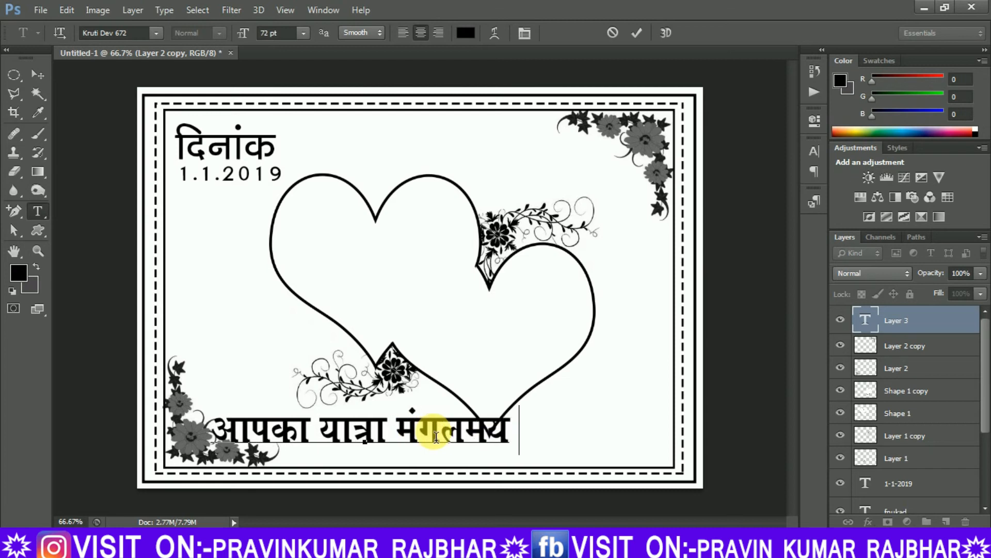
type(" gks")
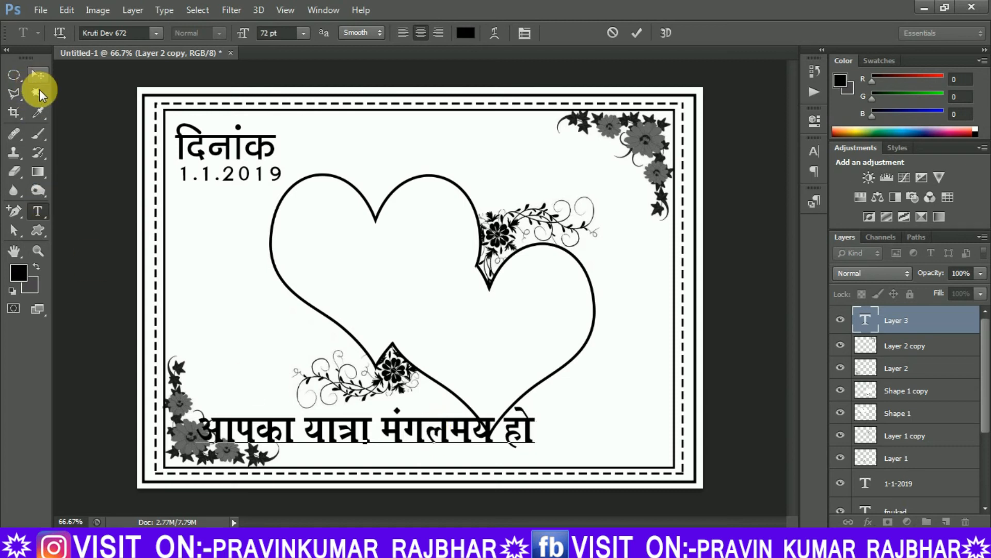
left_click(37, 78)
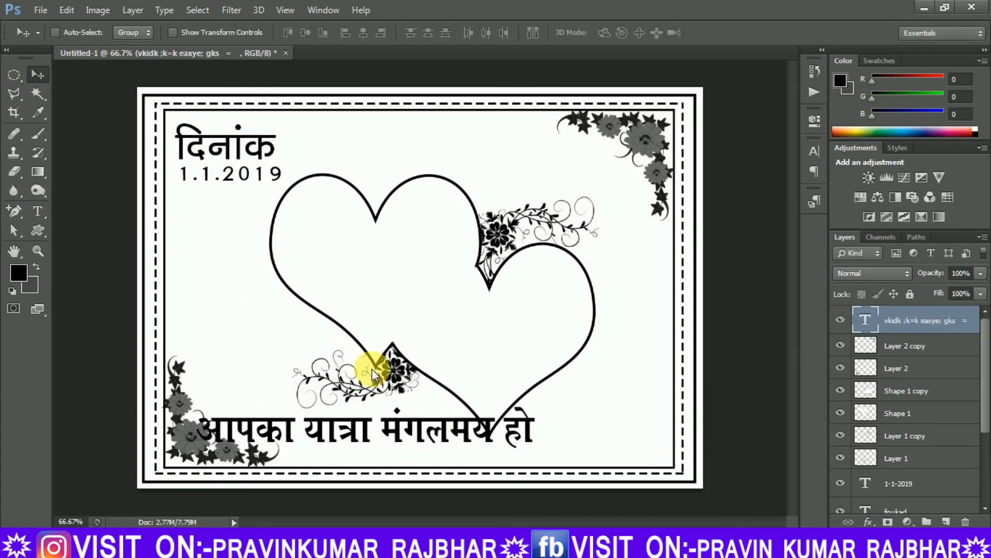
Scale the greeting line down and move it into the inner frame's lower-right area, below the hearts' tip
key("ctrl+t")
left_click_drag(536, 408, 493, 438)
left_click_drag(439, 456, 604, 453)
key("Return")
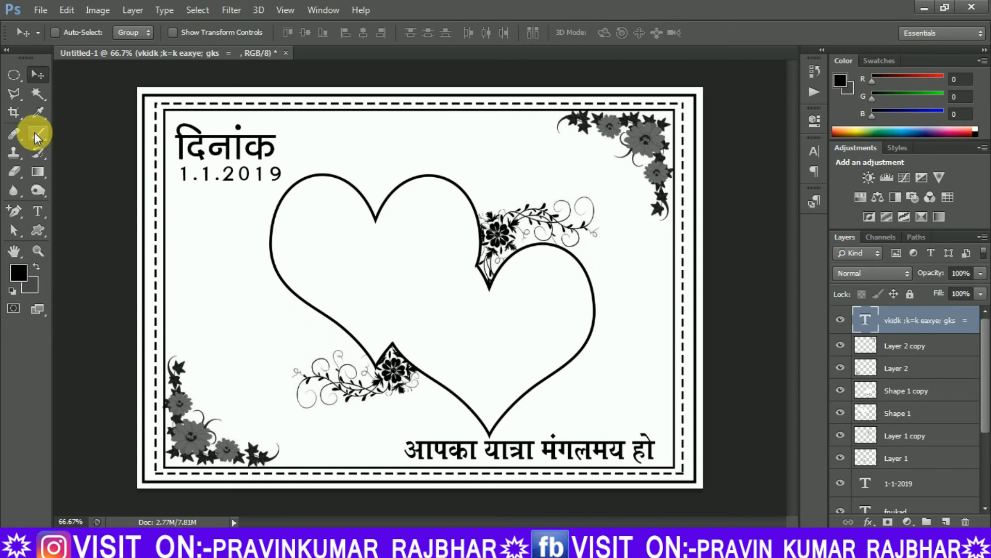
Add the first person's name in Hindi at 72 pt inside the upper-left heart
left_click(41, 210)
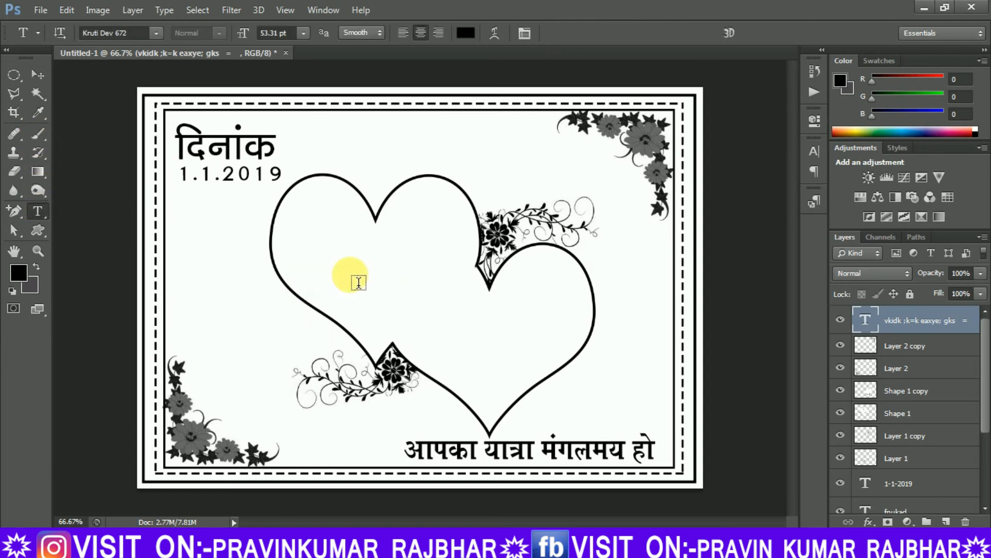
left_click(351, 256)
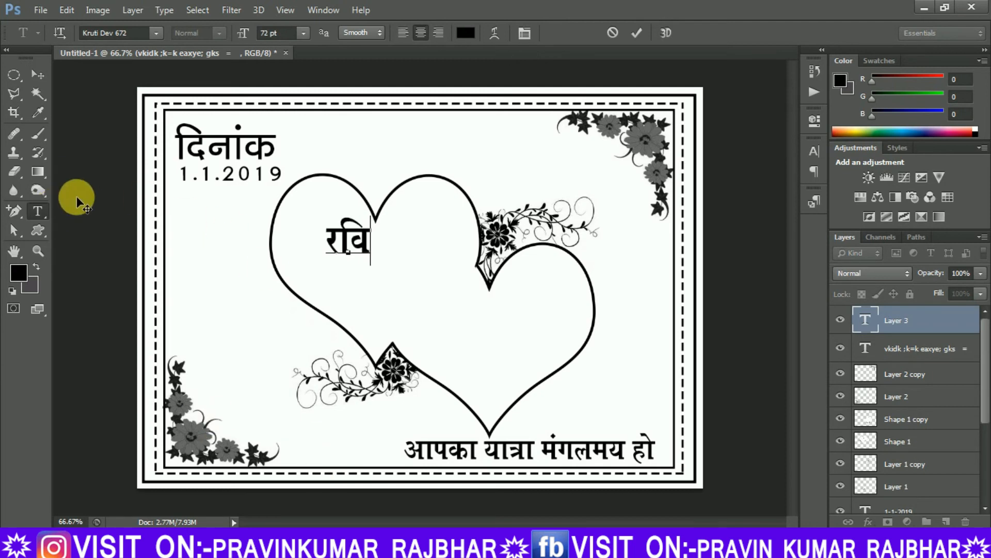
left_click(37, 75)
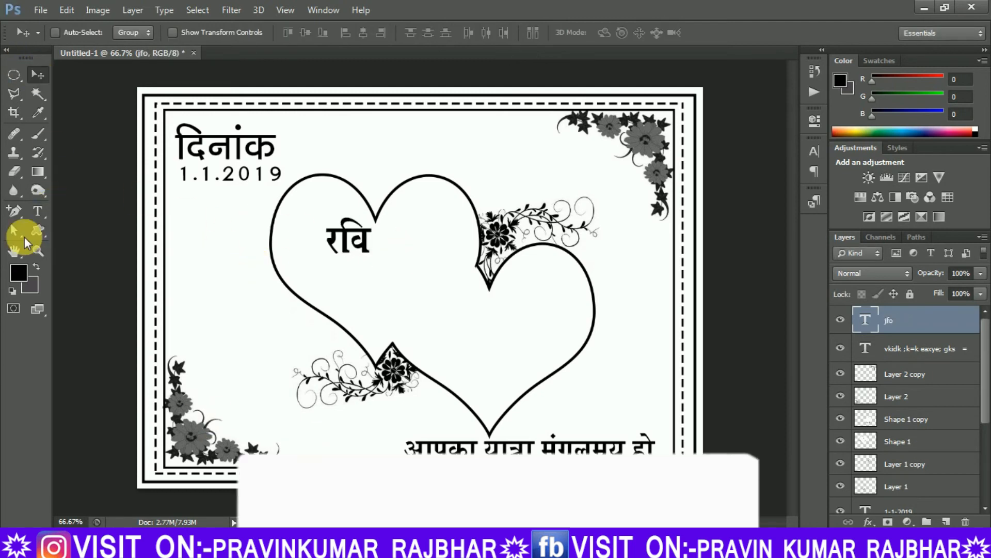
Add the second person's name in Hindi inside the lower-right heart and try to enlarge it to 100 pt
left_click(38, 210)
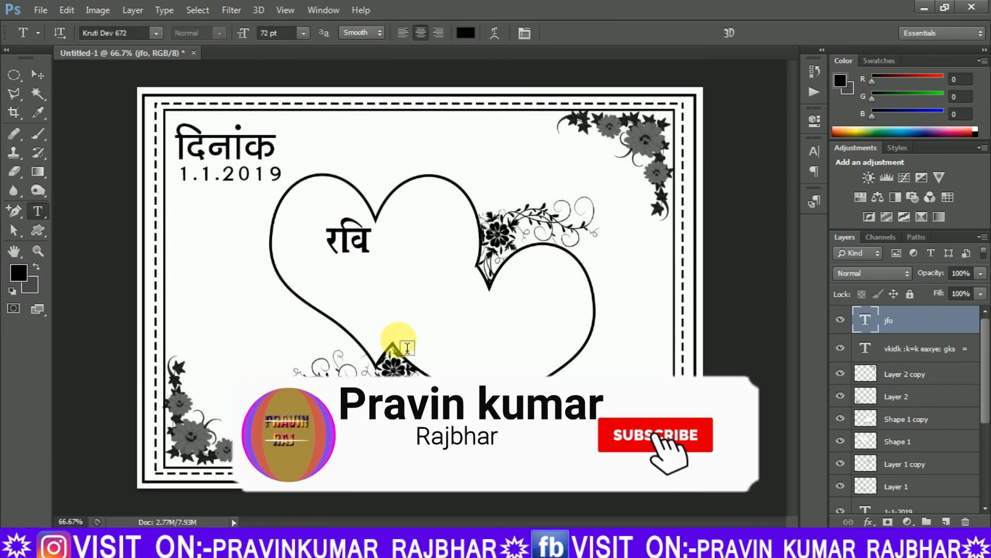
left_click(454, 355)
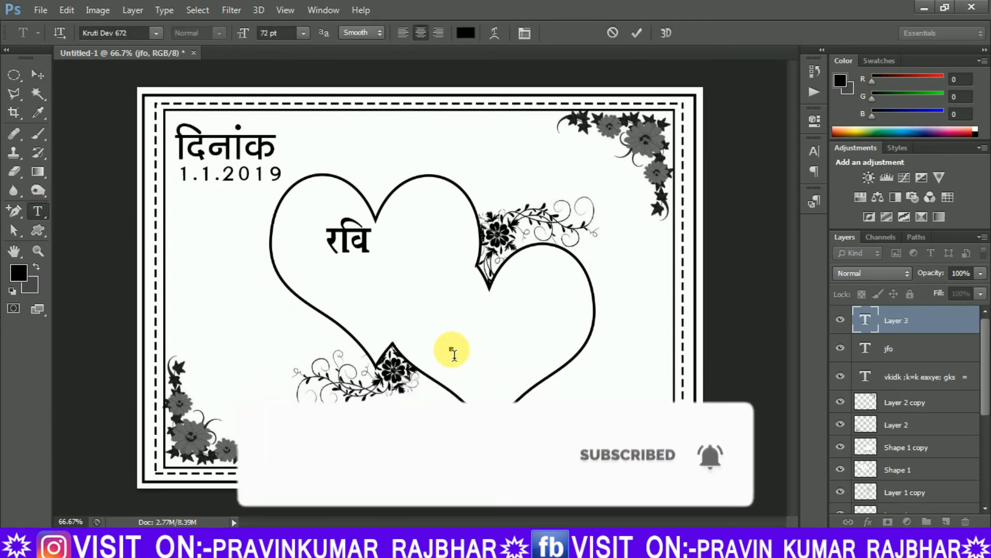
type("j")
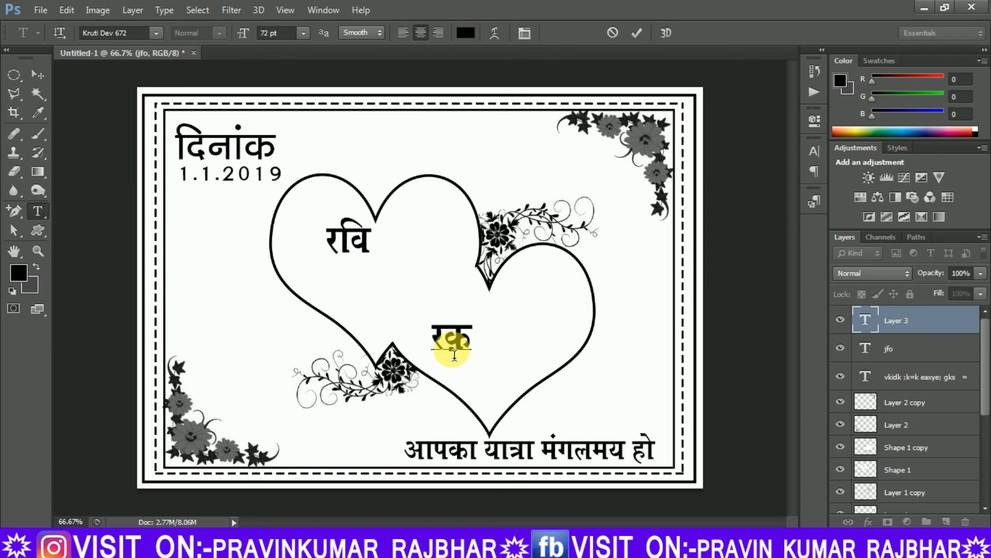
type("for")
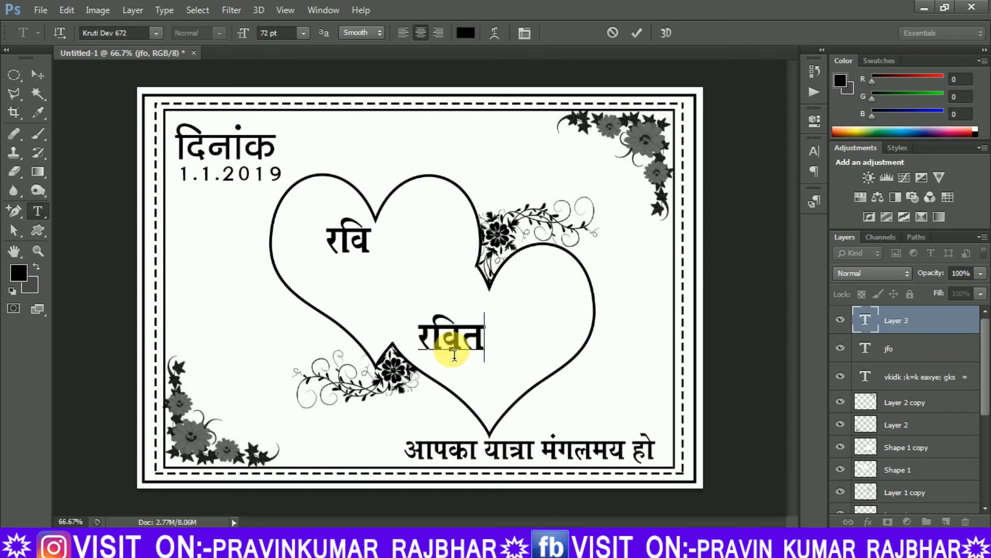
type("k")
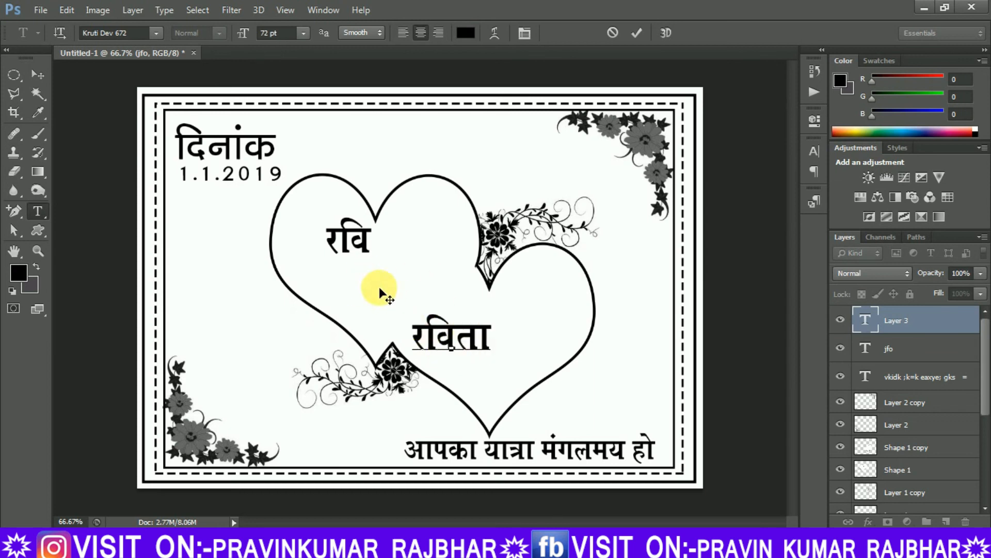
left_click(287, 34)
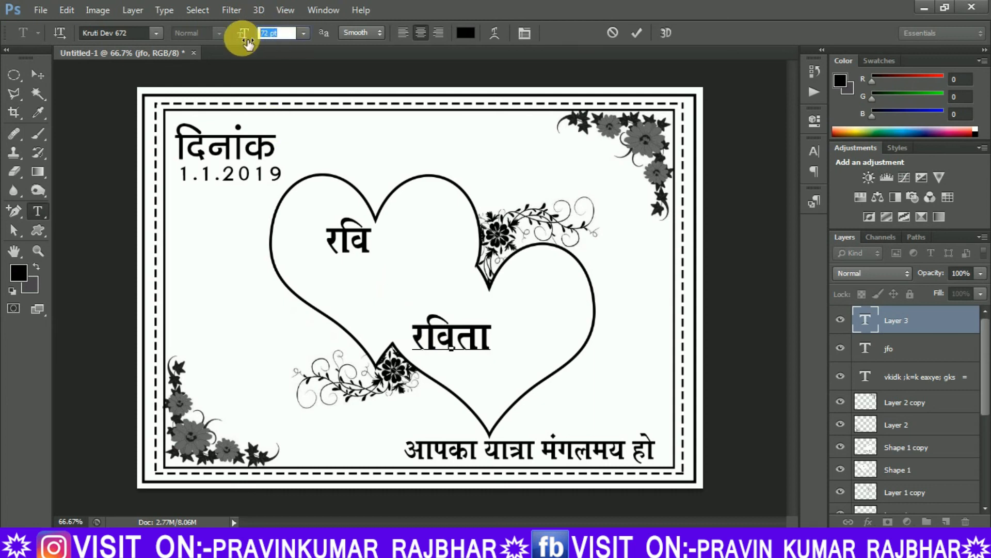
type("100")
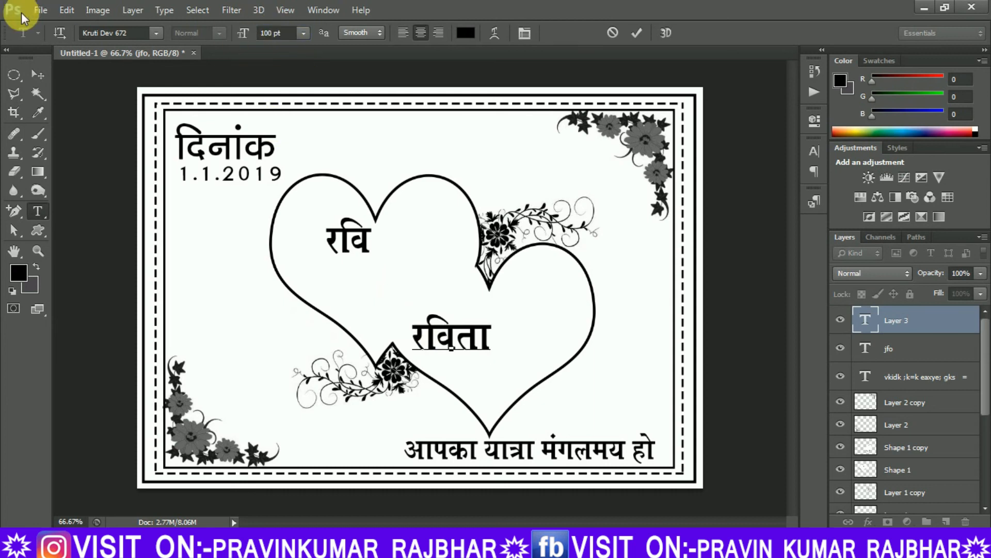
left_click(37, 75)
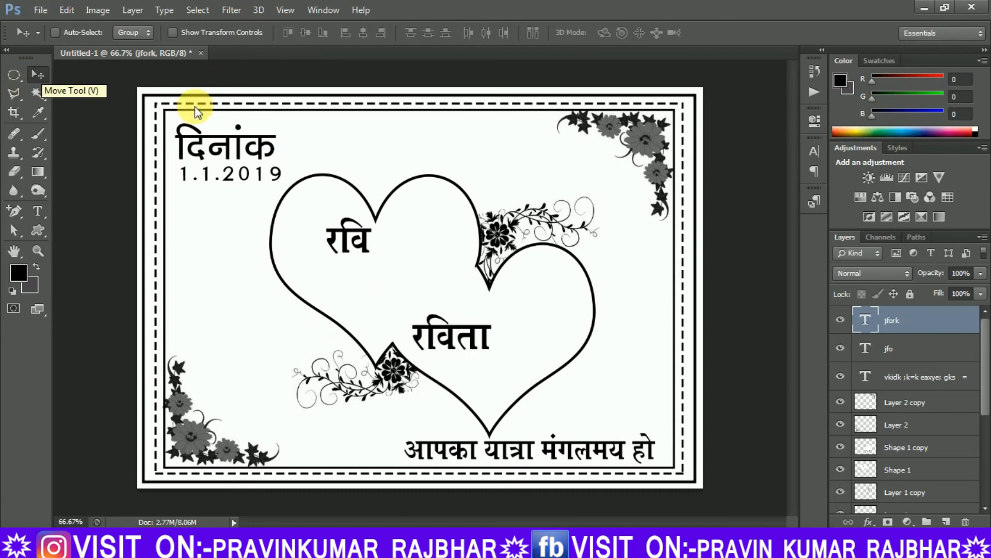
Set the lower-right heart's name text to 100 pt and move it to the middle of that heart
left_click(38, 212)
left_click_drag(489, 343, 354, 182)
left_click(286, 36)
type("100")
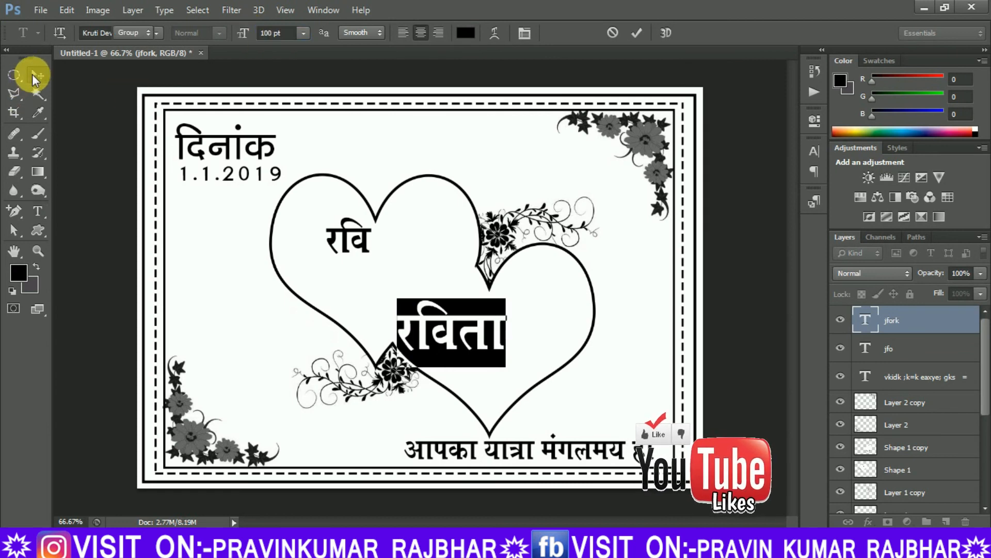
left_click(38, 75)
left_click_drag(459, 339, 489, 355)
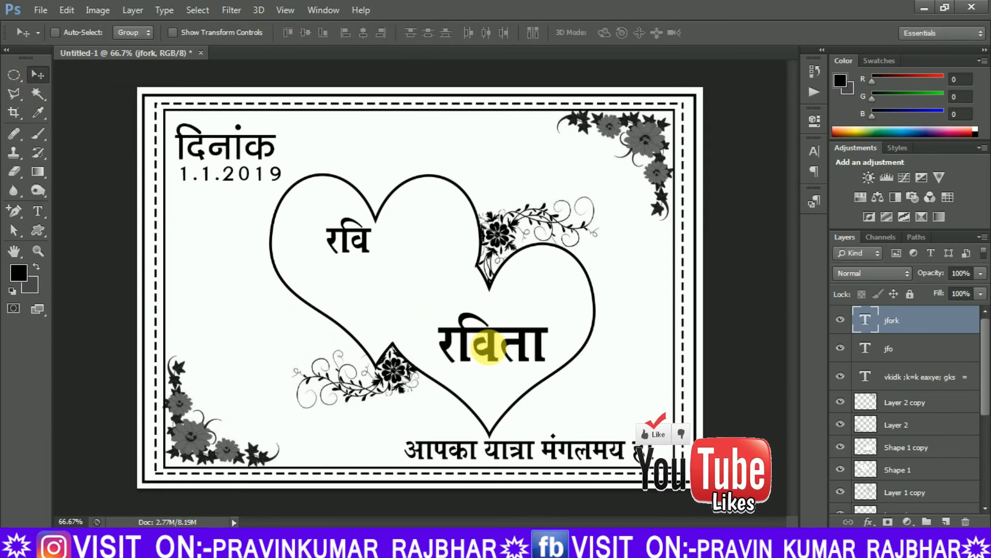
Set the upper-left heart's name text to 100 pt and move it down towards the middle of that heart
left_click(37, 212)
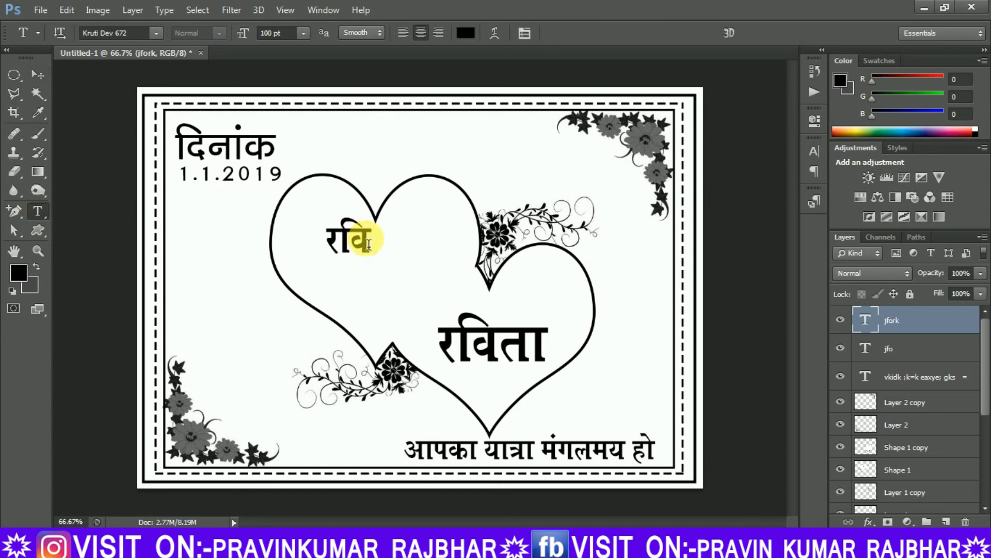
left_click(368, 245)
left_click_drag(371, 246, 279, 228)
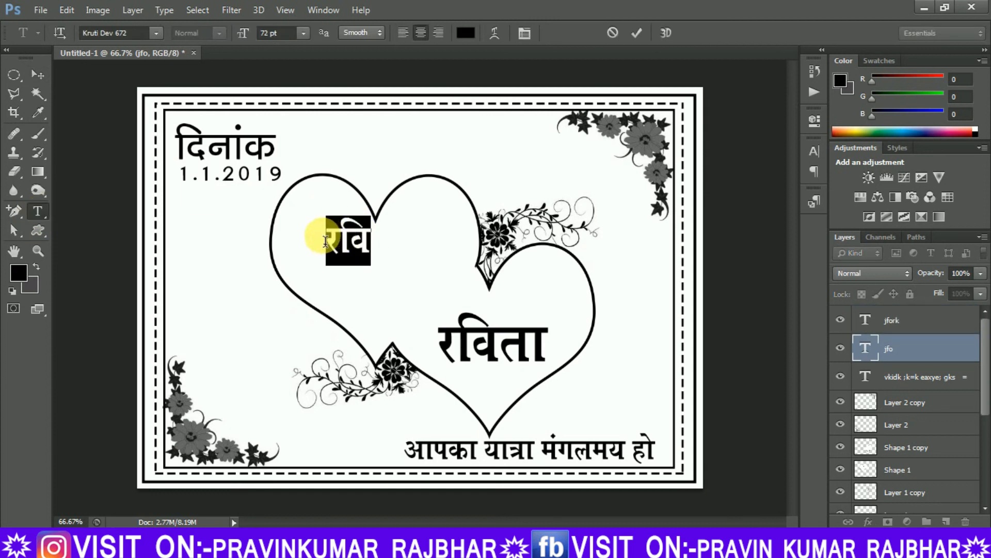
left_click(249, 37)
type("100")
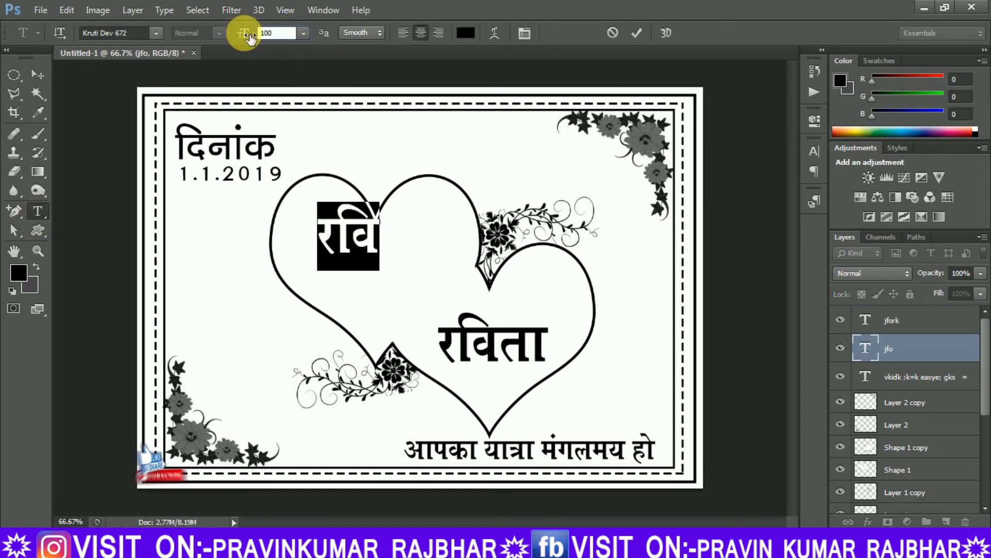
key("Return")
left_click(35, 77)
left_click_drag(339, 235, 354, 272)
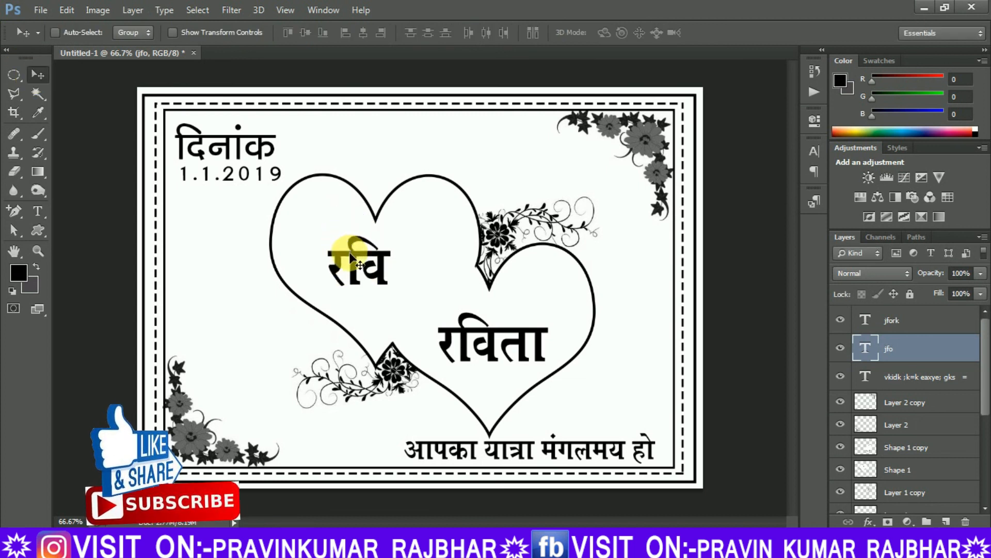
Try to change the font of the lower-right heart's name text to Kruti Dev 040
left_click(893, 328)
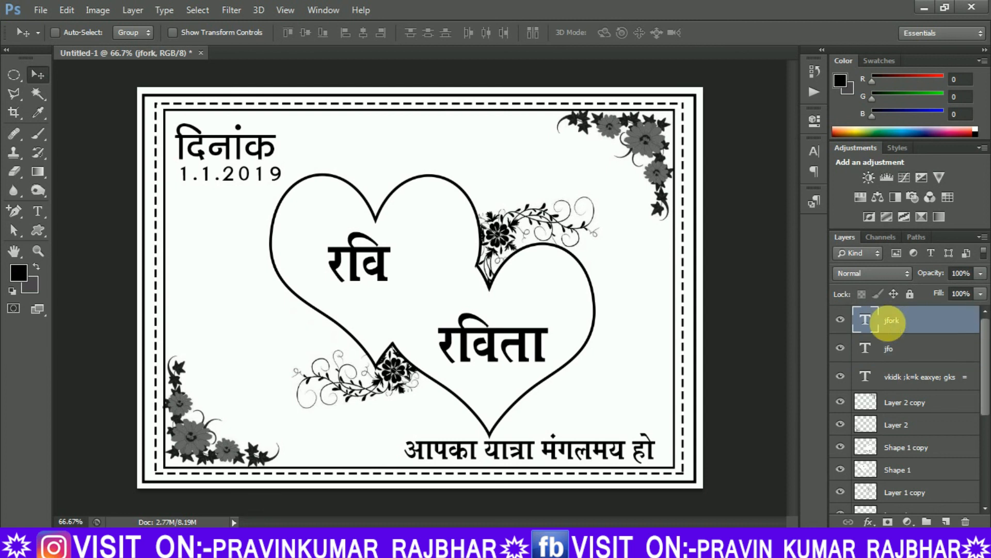
left_click(38, 212)
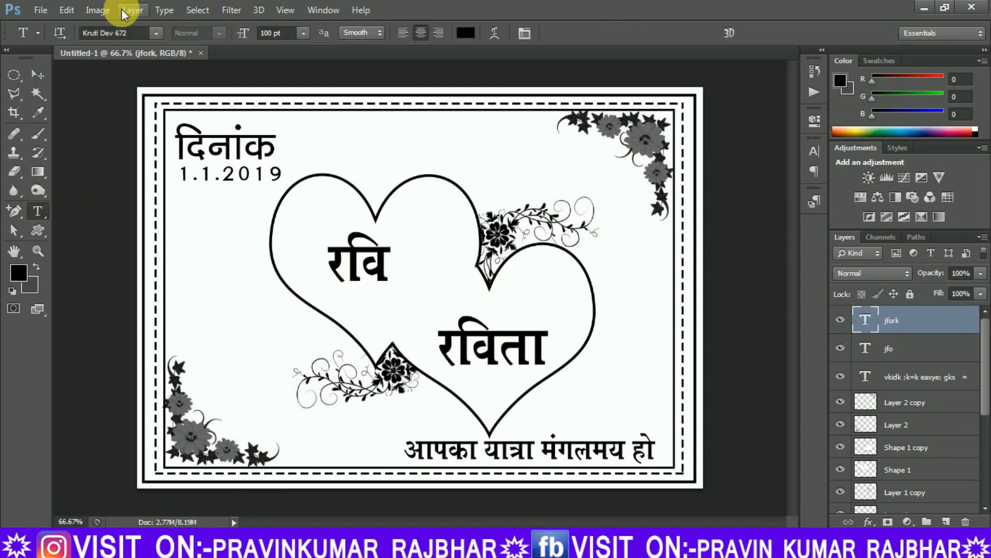
left_click(156, 33)
left_click_drag(336, 296, 339, 236)
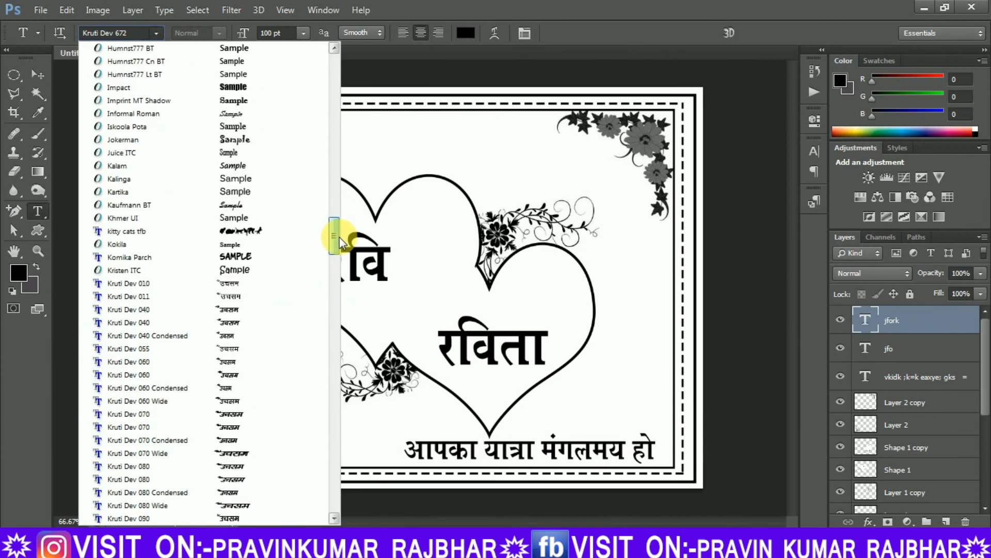
left_click(155, 309)
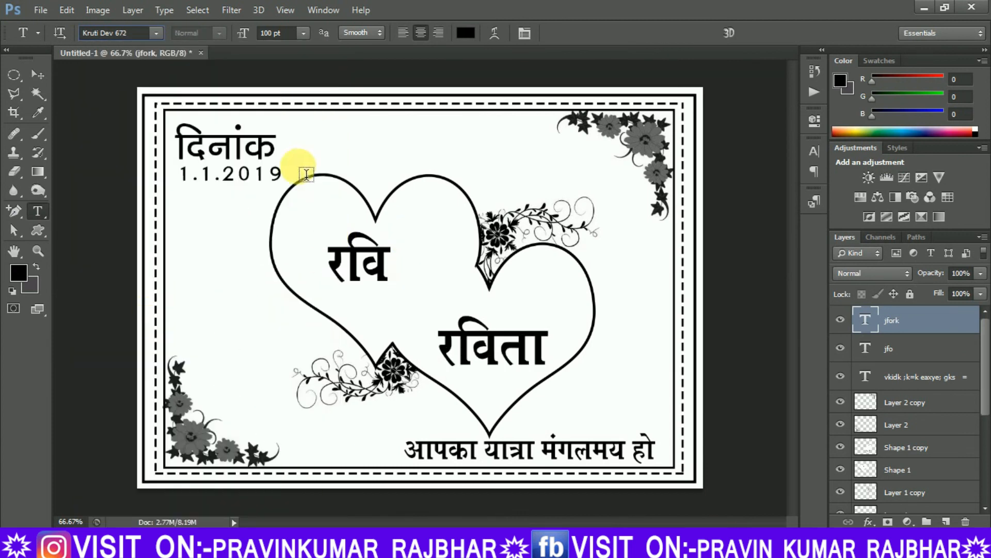
left_click(37, 74)
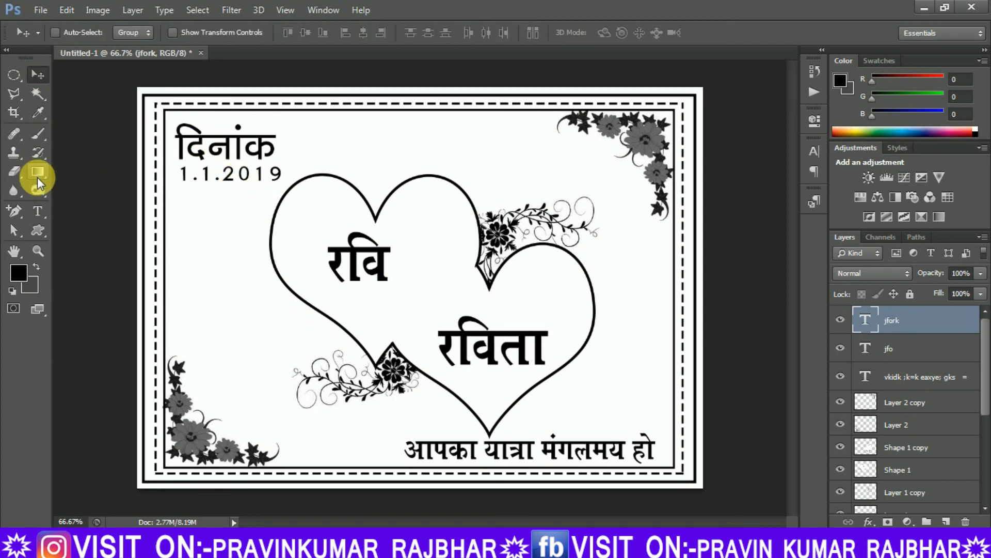
Start a new text line between the two names, set in Kruti Dev 040 Bold at 60 pt
left_click(37, 211)
left_click(415, 310)
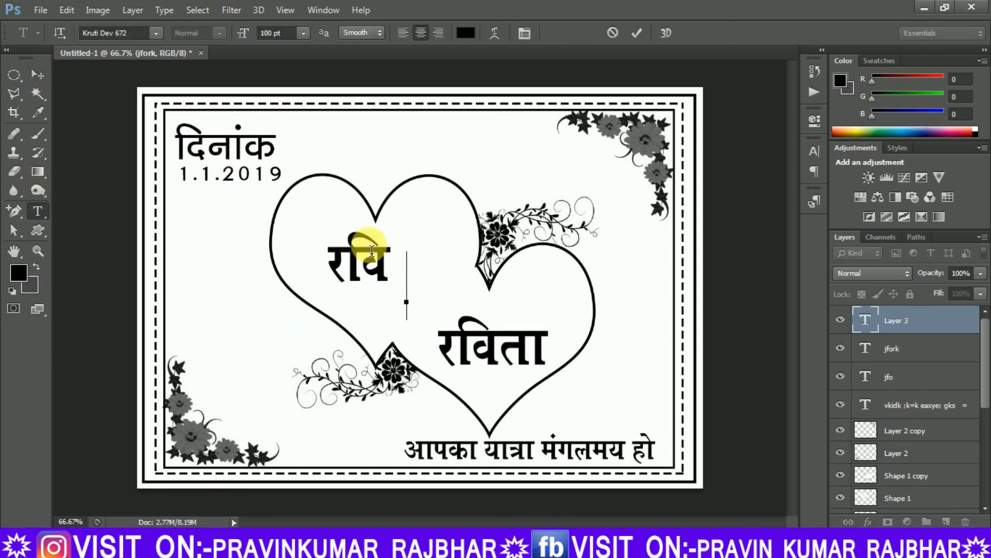
left_click(155, 33)
left_click_drag(337, 286, 335, 238)
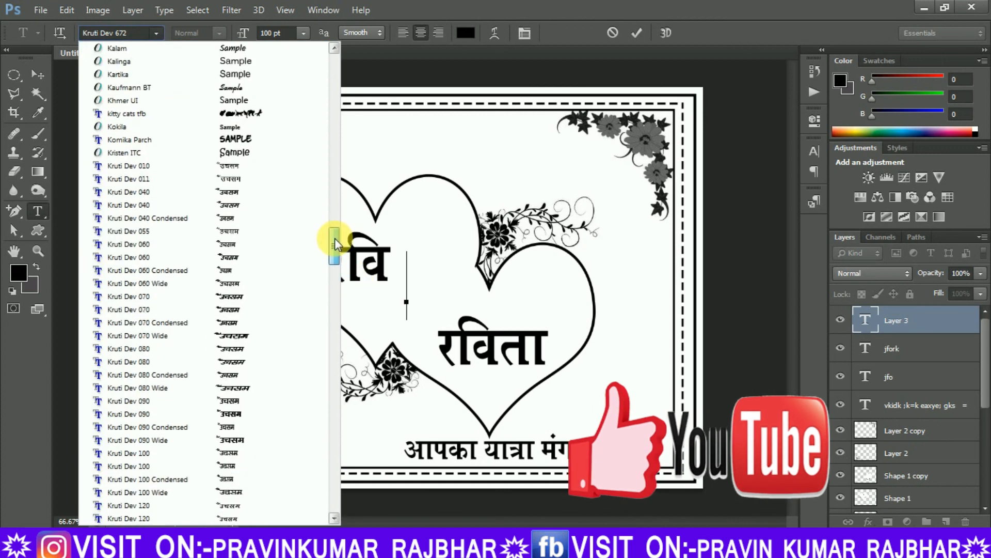
left_click(148, 191)
left_click(277, 32)
type("60")
key("Return")
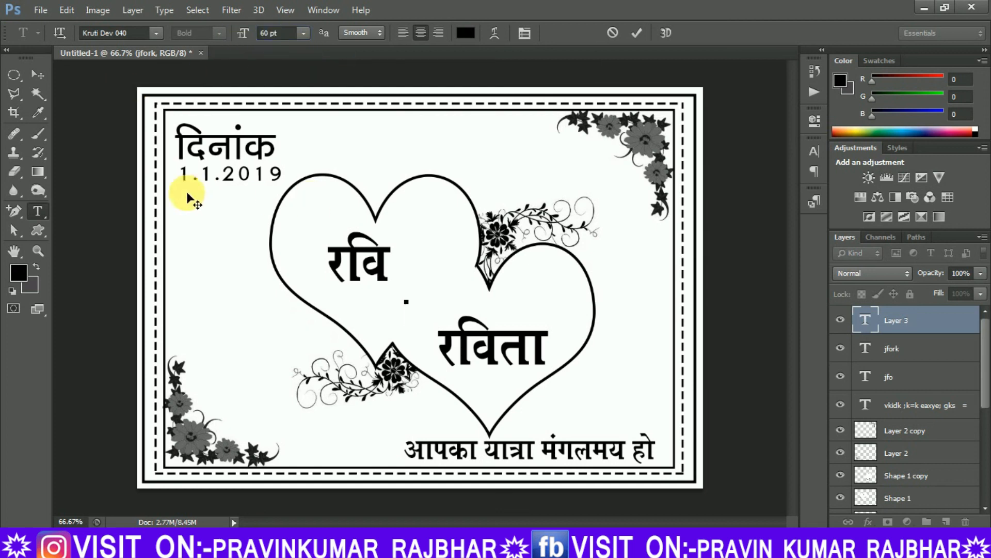
Enter the Hindi word संग in the new text line and move it slightly down between the two names
type("la")
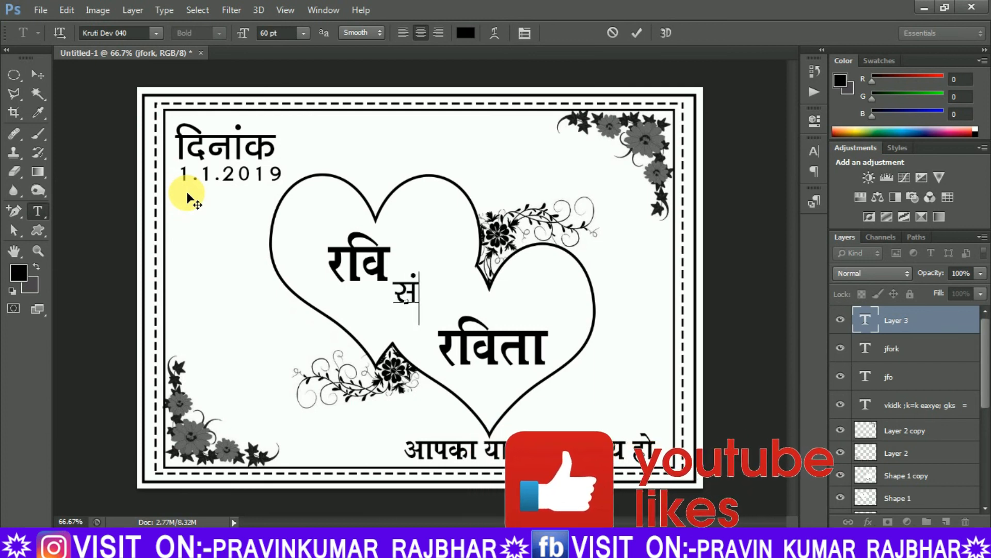
type("v")
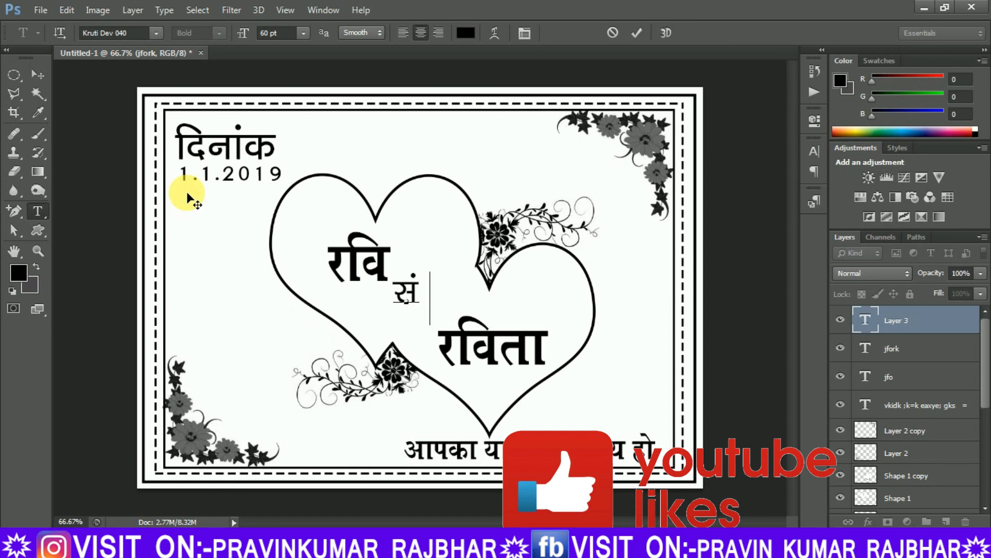
type("x")
left_click(38, 74)
left_click_drag(406, 303, 413, 309)
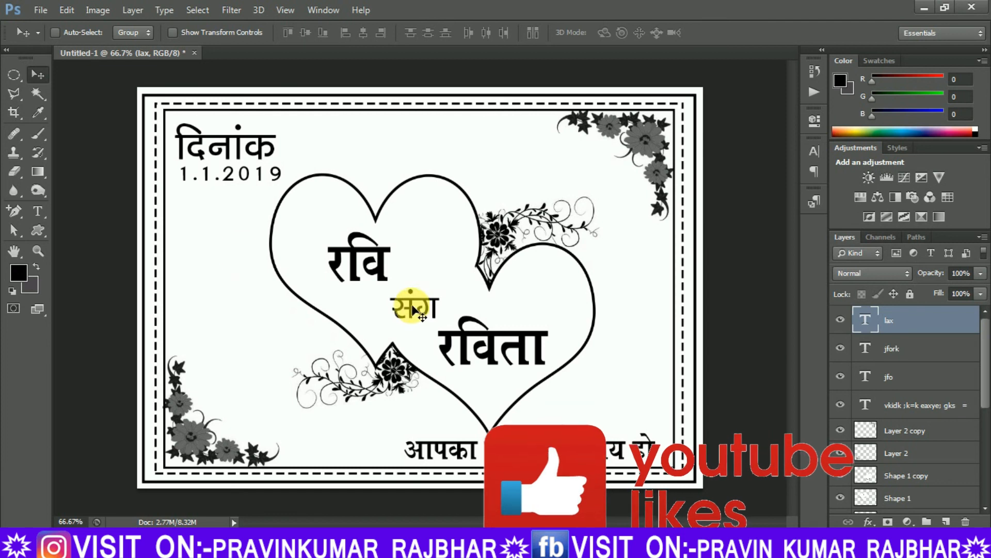